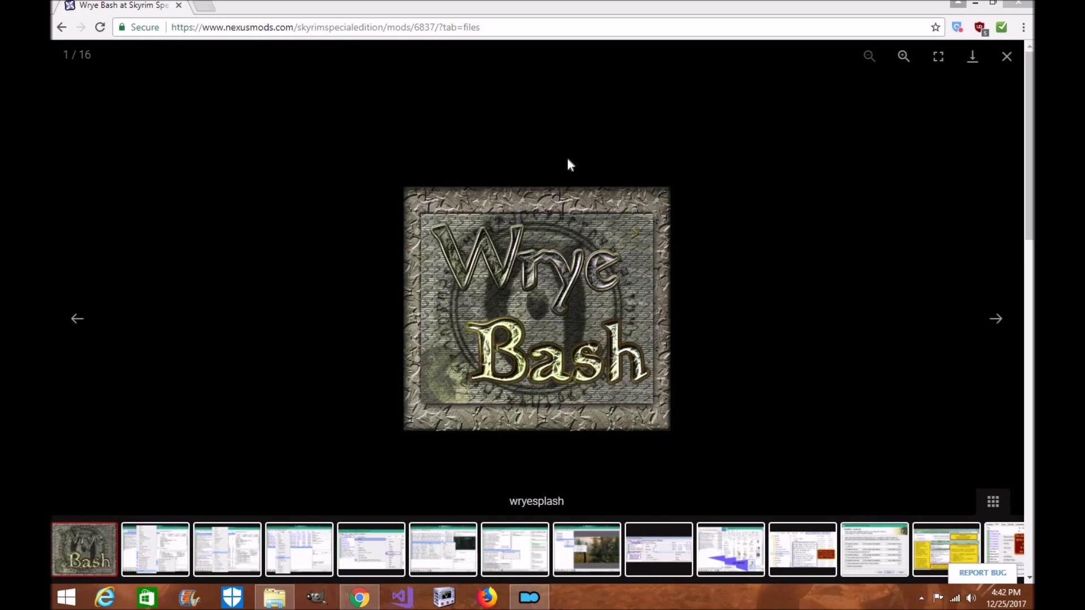
# Look at the mod list in Mod Organizer and return to the Wrye Bash page in Chrome
pyautogui.click(530, 597)
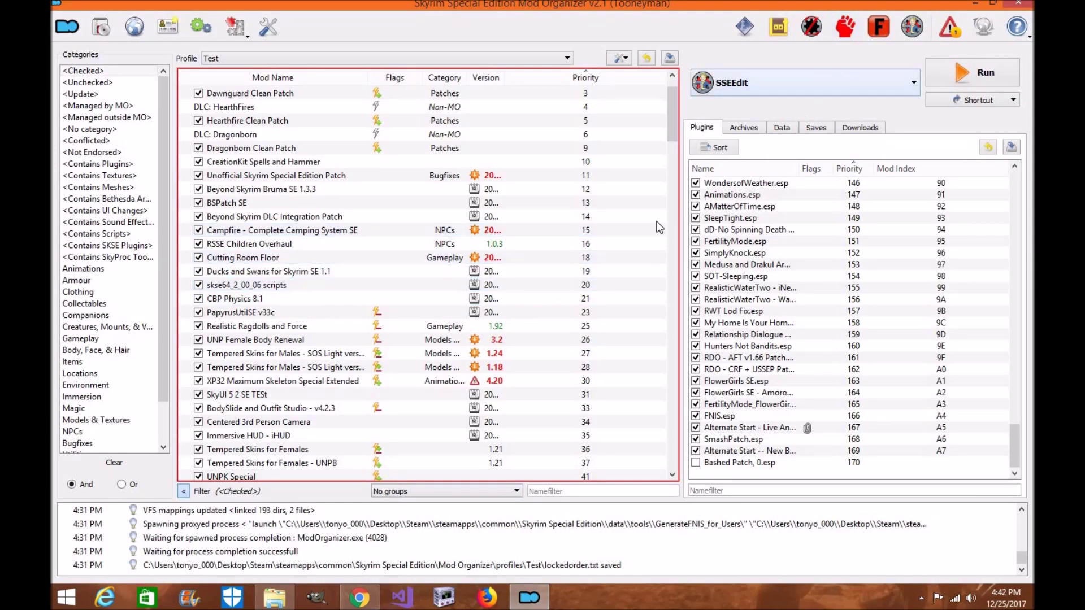
pyautogui.click(269, 271)
pyautogui.click(359, 598)
# Close the image gallery, download the Wrye Bash 307 Beta2 - Installer main file and dismiss the download notice
pyautogui.click(1007, 57)
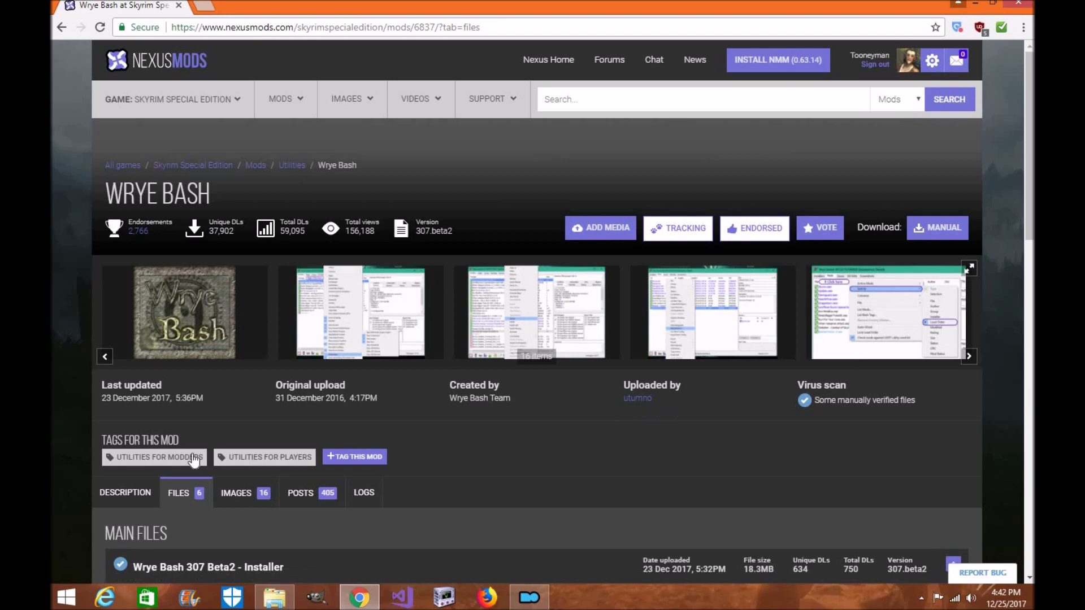
pyautogui.scroll(-4, 505, 276)
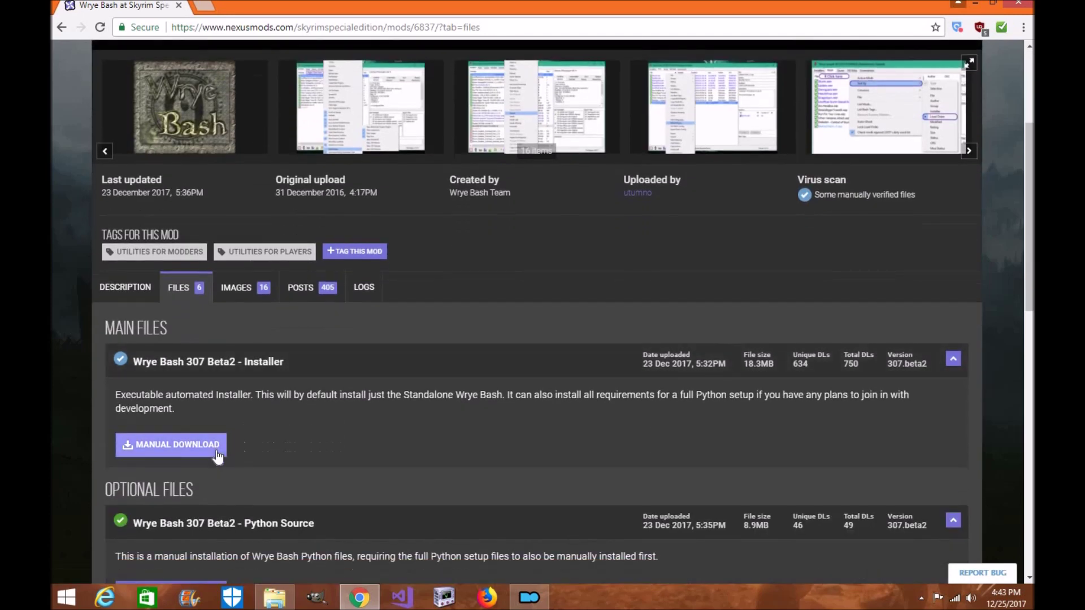
pyautogui.scroll(-3, 218, 458)
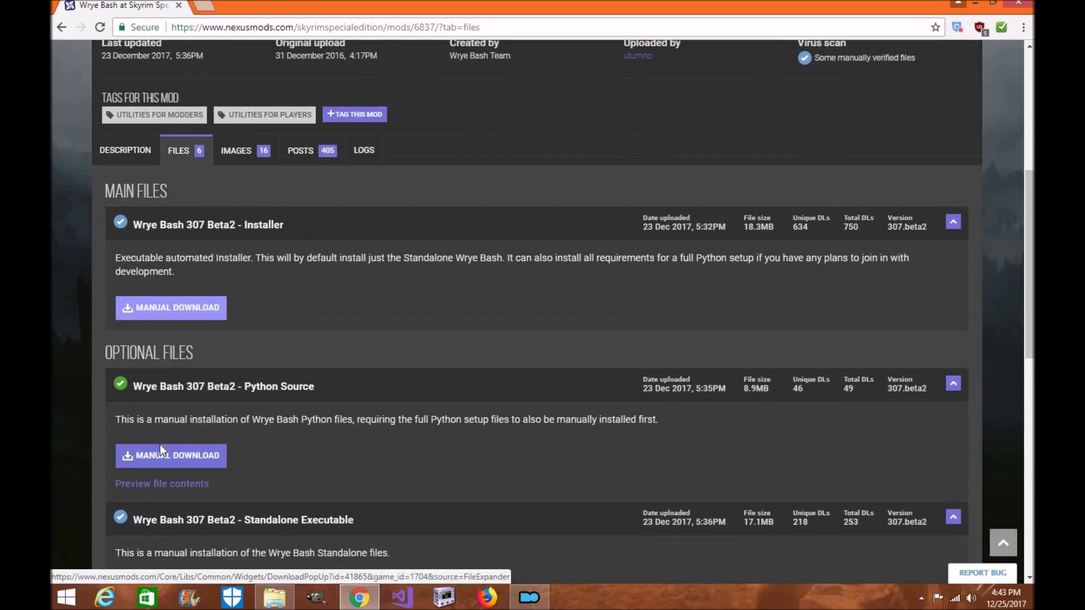
pyautogui.scroll(-1, 334, 403)
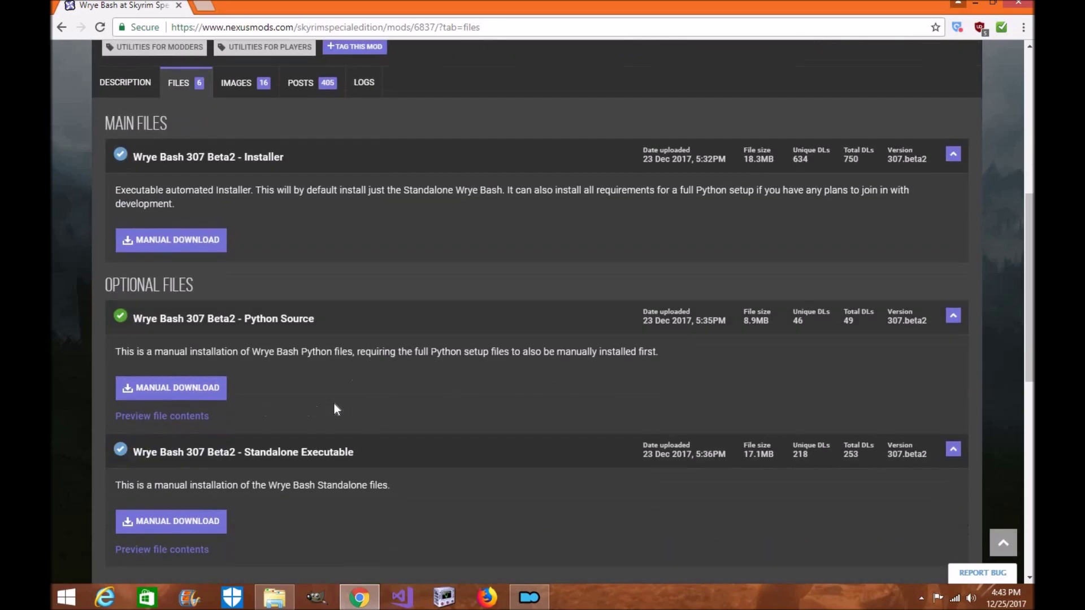
pyautogui.scroll(3, 334, 403)
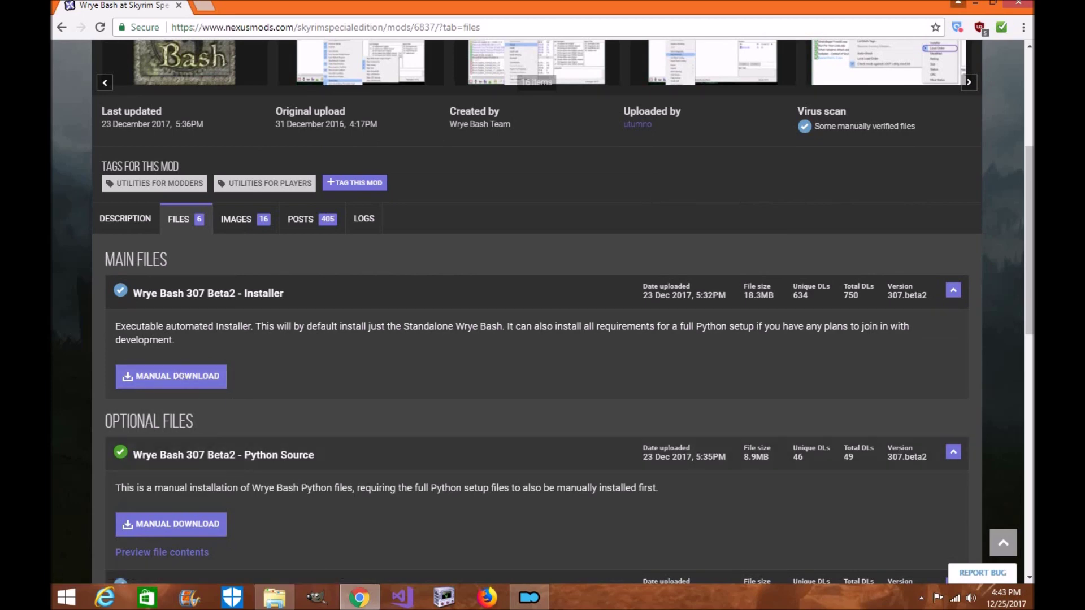
pyautogui.scroll(1, 273, 380)
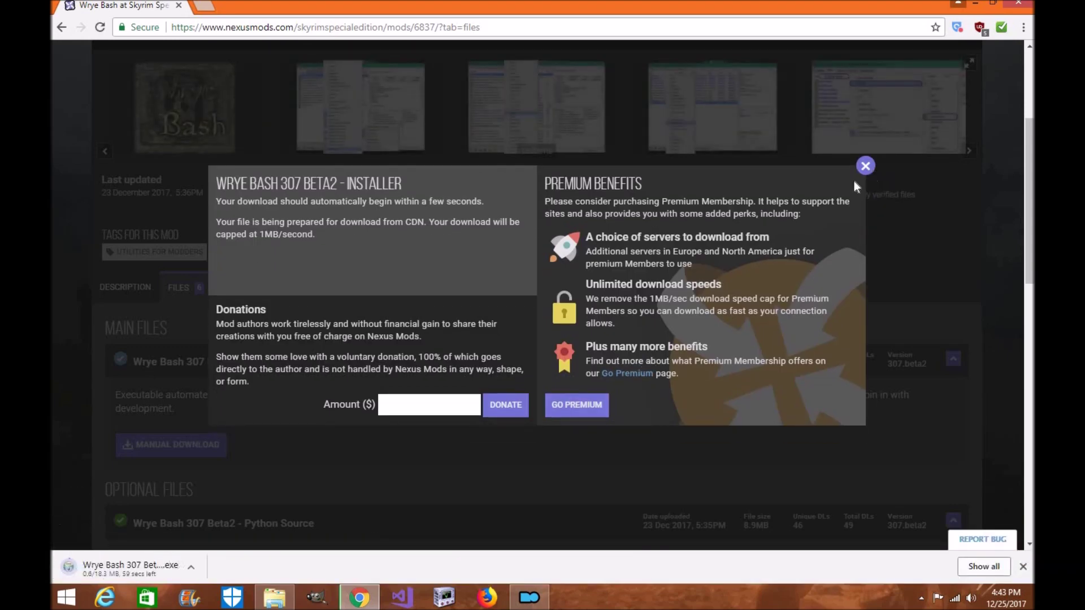
pyautogui.click(865, 165)
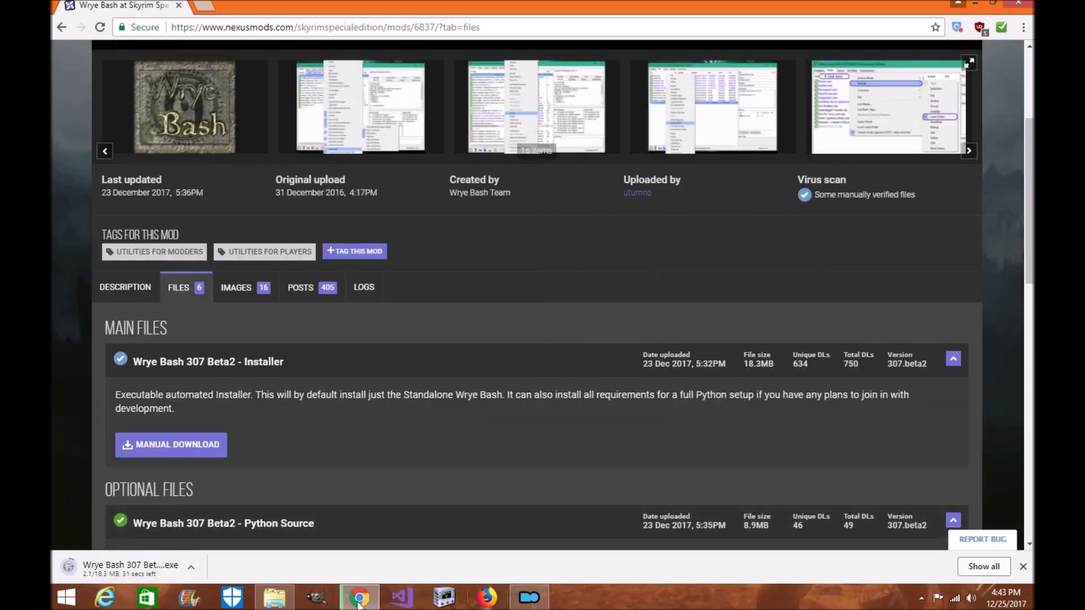
# Check the Downloads folder for the Wrye Bash 307 Beta2 installer and minimize the open windows to the desktop
pyautogui.click(274, 597)
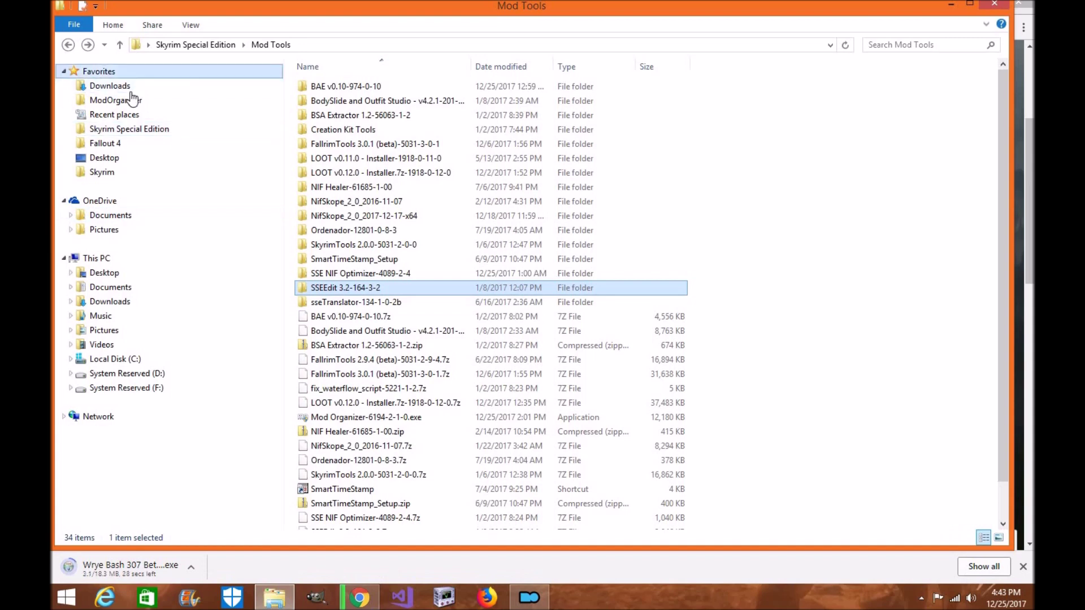
pyautogui.click(130, 88)
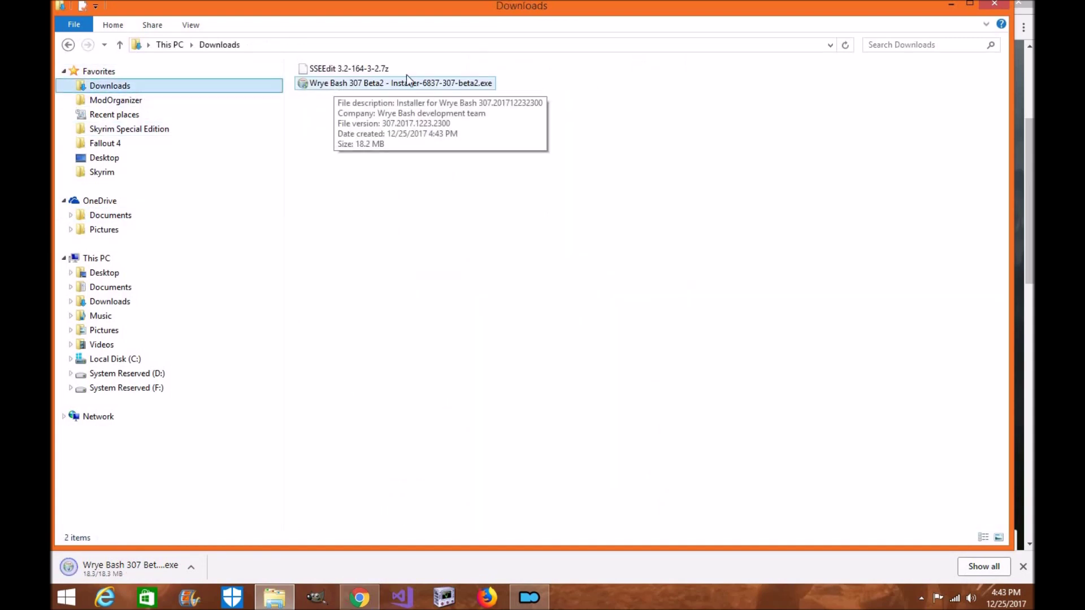
pyautogui.click(949, 4)
pyautogui.click(979, 6)
pyautogui.click(979, 6)
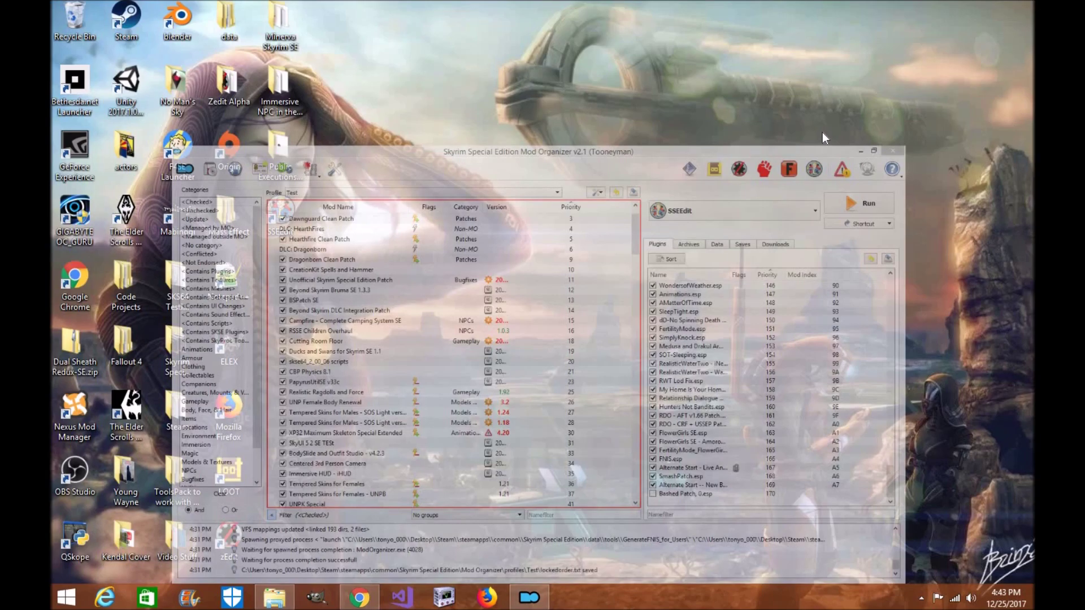
# Open the Mod Tools folder inside Skyrim Special Edition and arrange its window side by side with the Downloads window
pyautogui.click(274, 597)
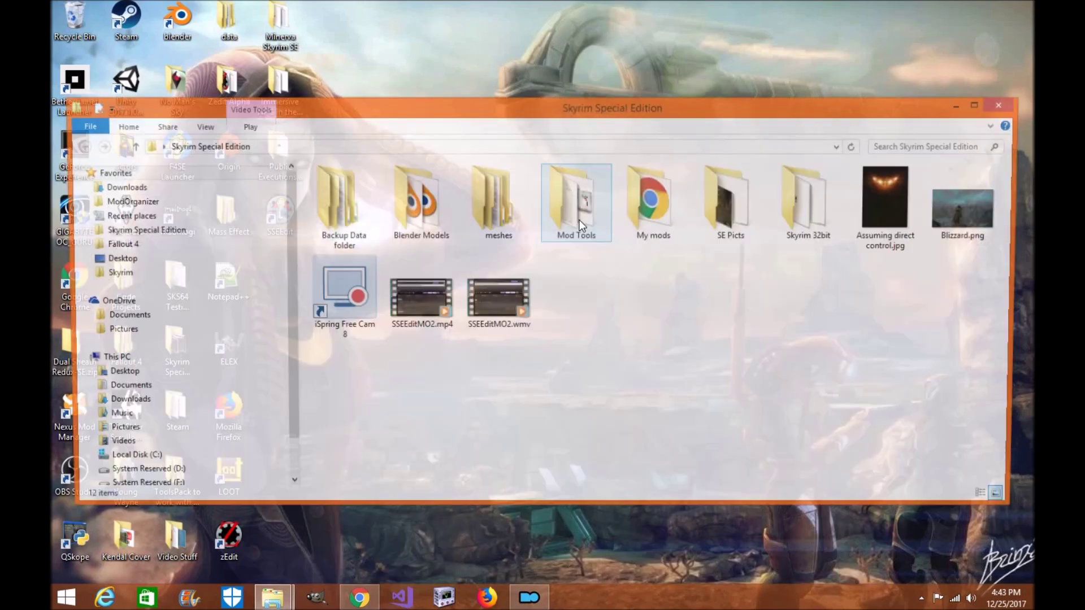
pyautogui.doubleClick(574, 194)
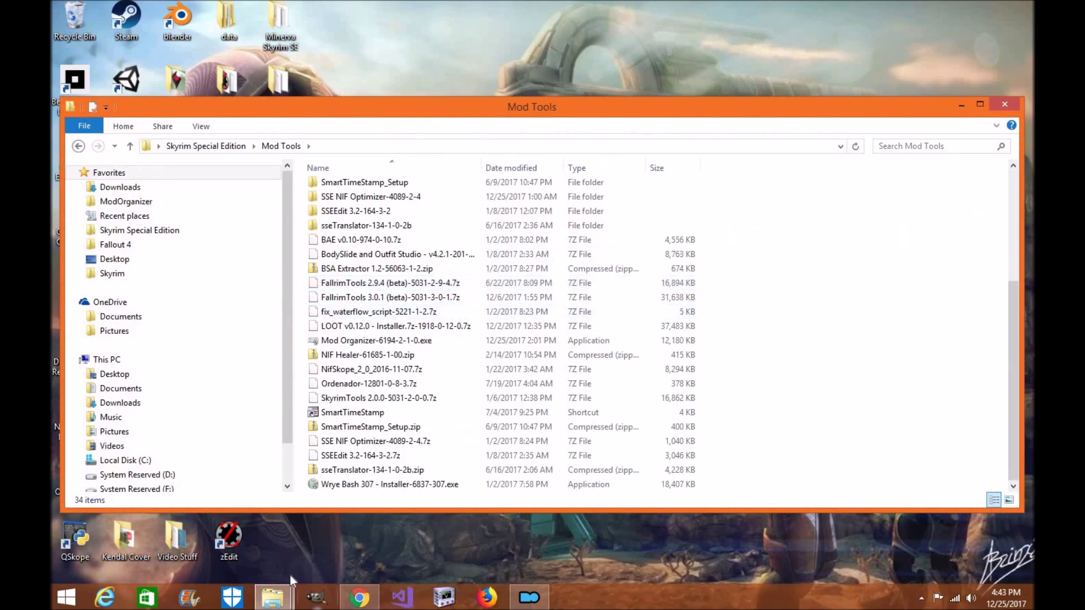
pyautogui.click(189, 513)
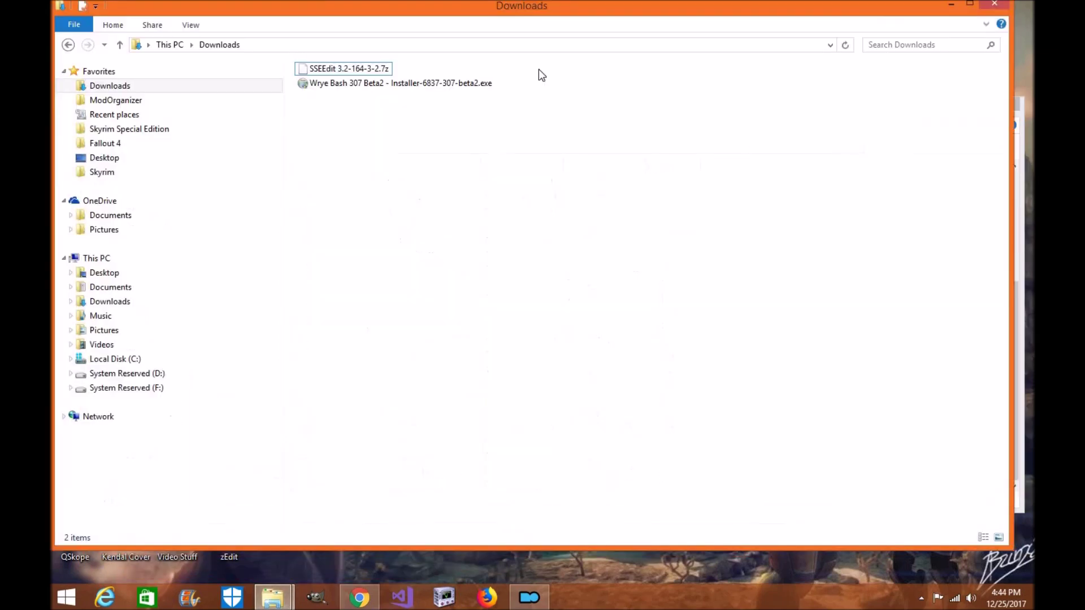
pyautogui.click(969, 4)
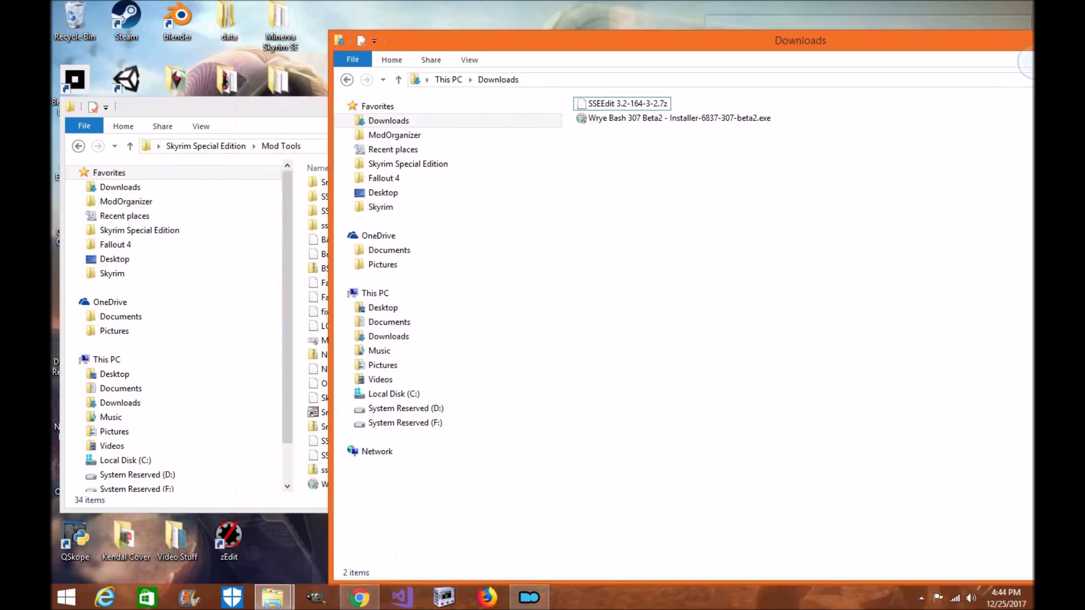
pyautogui.moveTo(734, 16); pyautogui.dragTo(1032, 113)
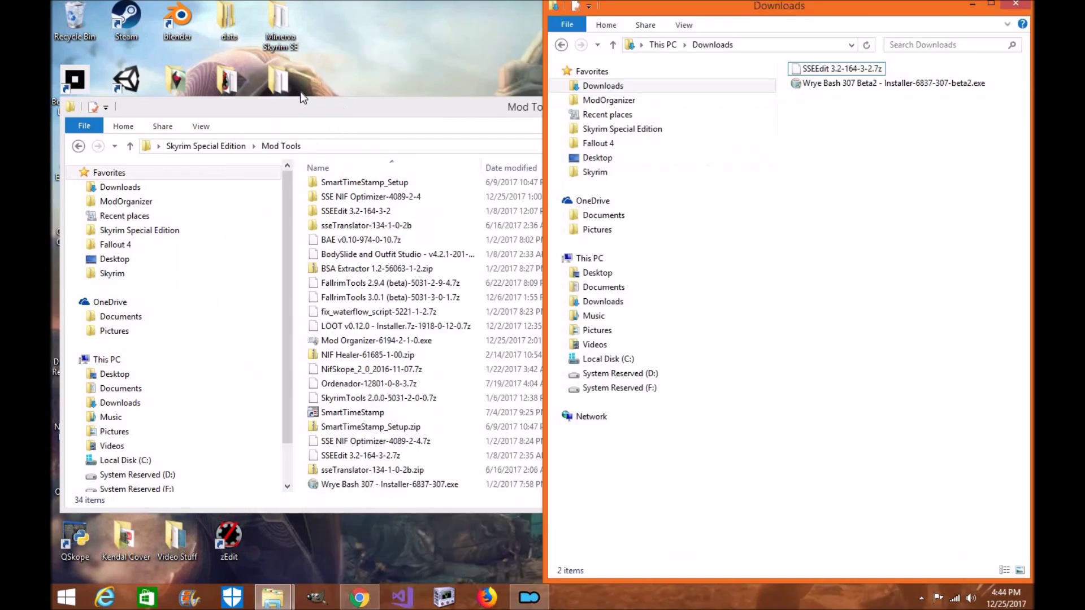
pyautogui.click(393, 150)
pyautogui.moveTo(411, 116); pyautogui.dragTo(280, 48)
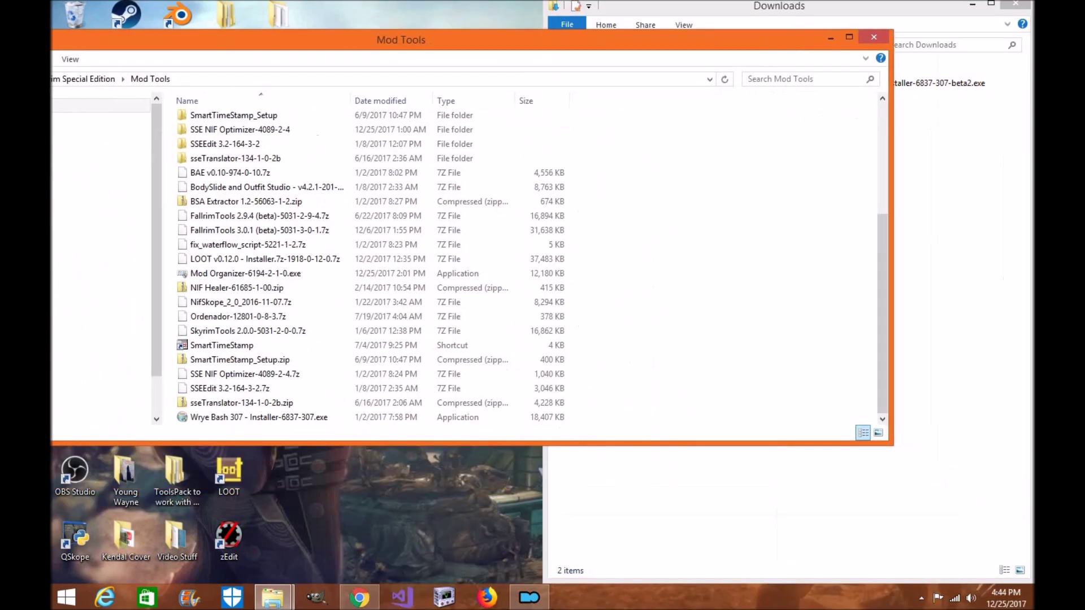
pyautogui.click(813, 12)
# Drop the downloaded Beta2 installer onto Wrye Bash 307 - Installer-6837-307.exe in Mod Tools and pass the welcome page of the setup
pyautogui.moveTo(861, 83); pyautogui.dragTo(290, 423)
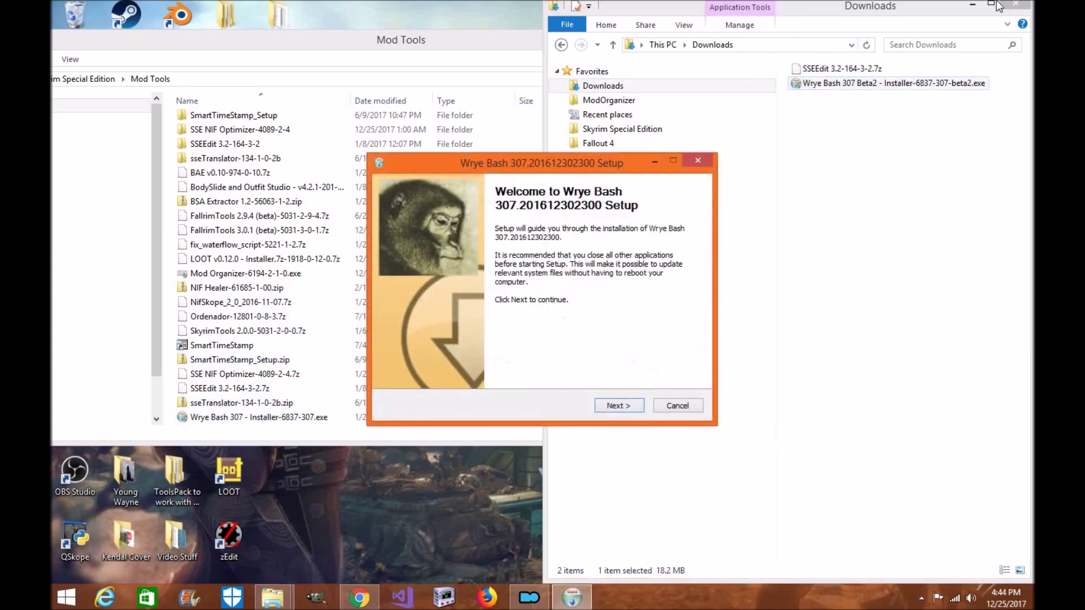
pyautogui.moveTo(886, 12); pyautogui.dragTo(832, 13)
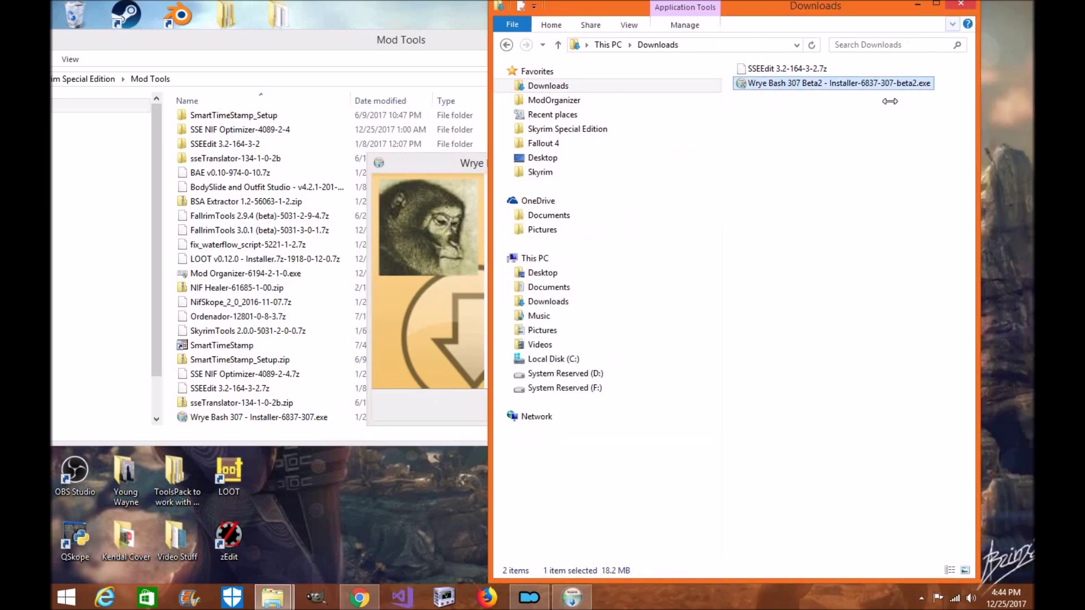
pyautogui.click(625, 406)
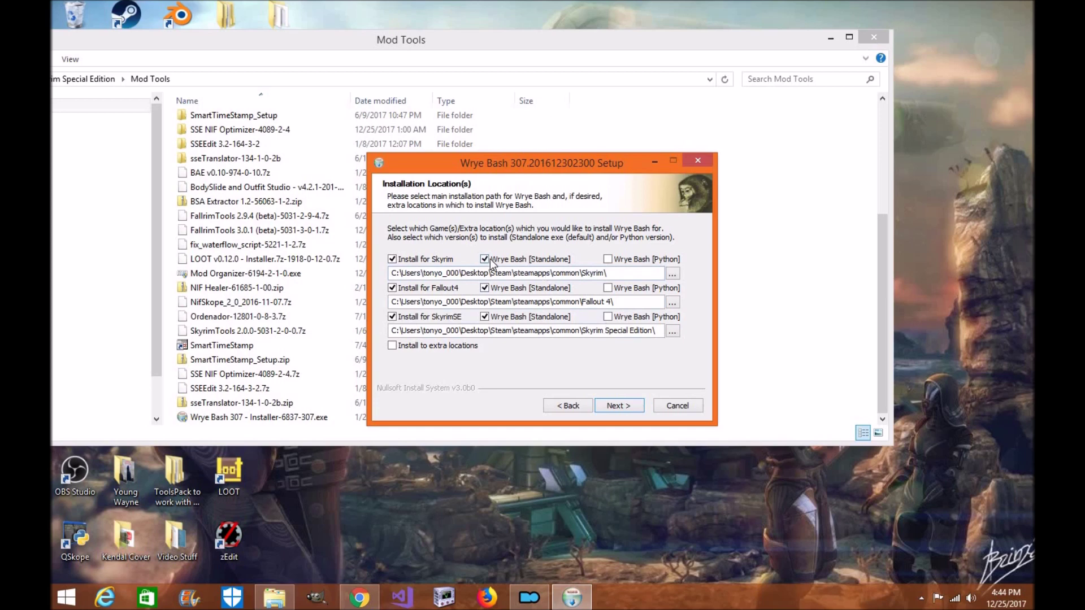
# Exclude the Skyrim standalone version and install Wrye Bash for Fallout4 and SkyrimSE with Start Menu shortcuts
pyautogui.click(489, 260)
pyautogui.click(619, 405)
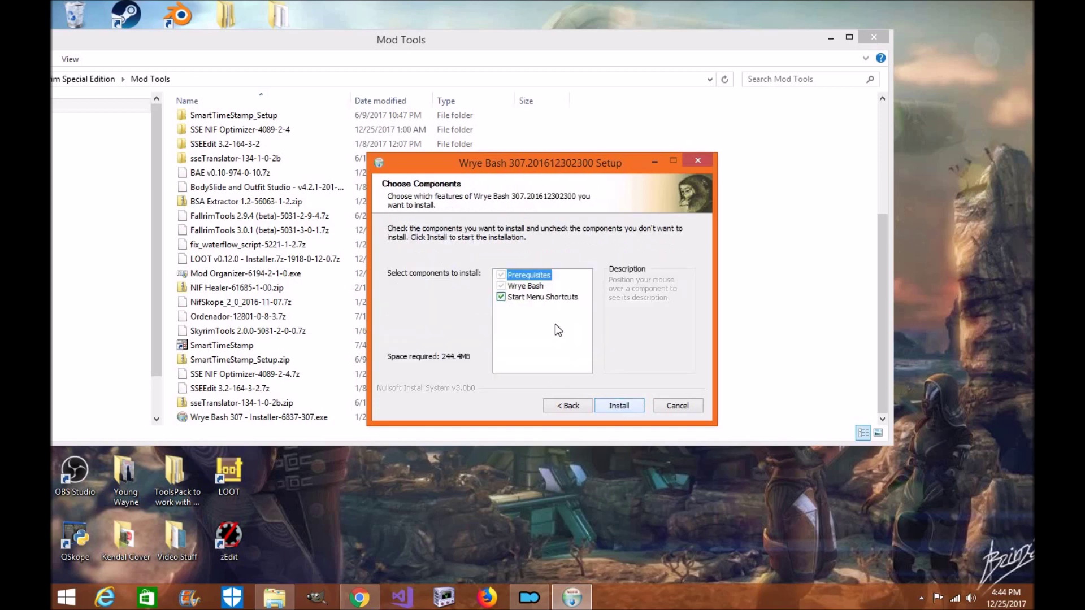
pyautogui.click(628, 402)
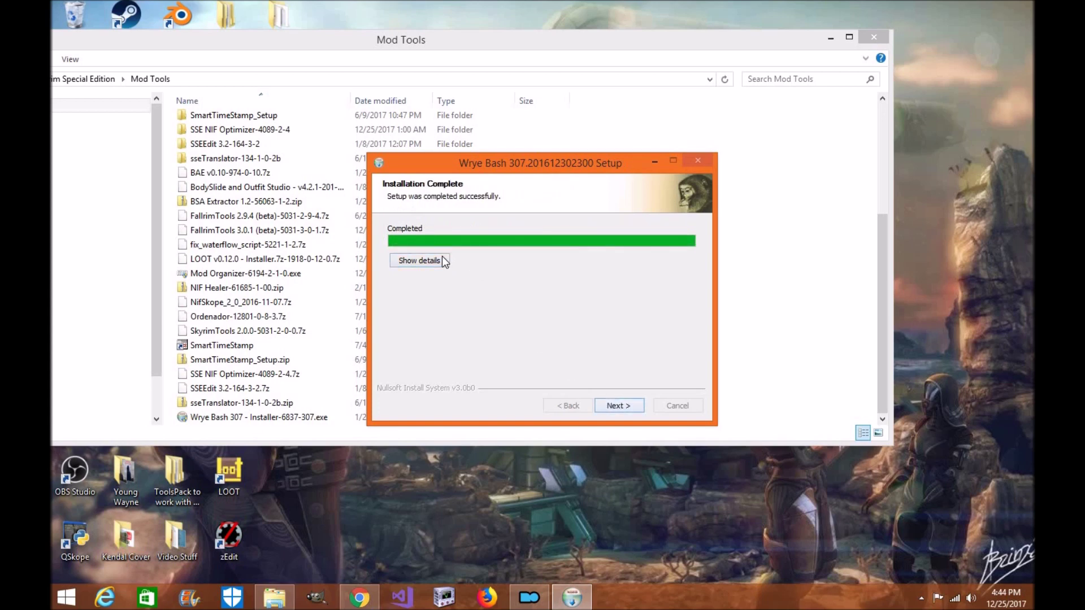
# Review the detailed installation log and finish the setup with View Readme enabled, running no Wrye Bash installation
pyautogui.click(419, 260)
pyautogui.scroll(5, 638, 351)
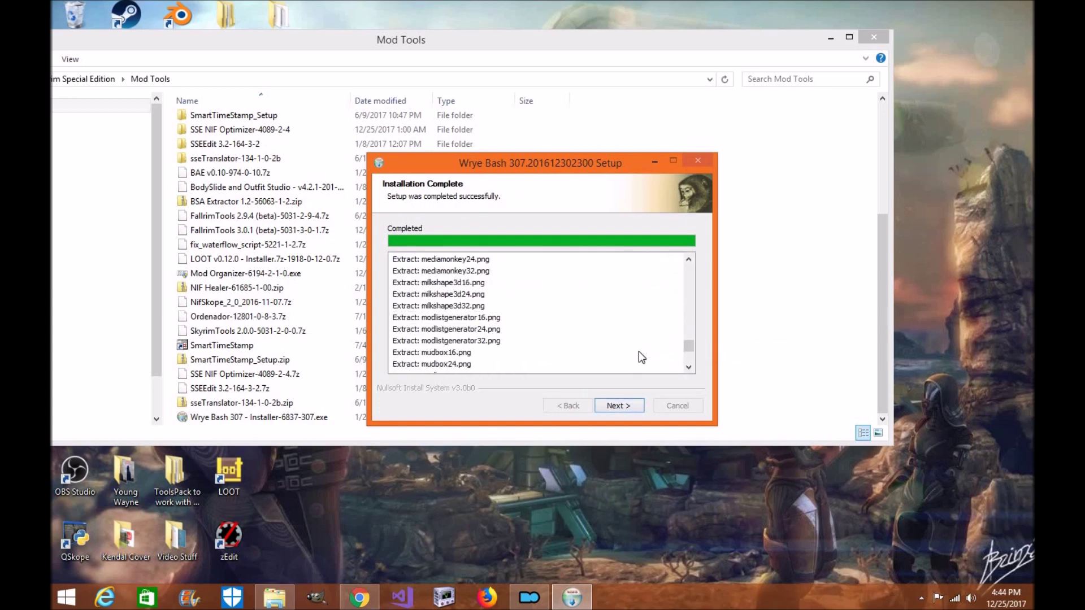
pyautogui.scroll(-10, 638, 351)
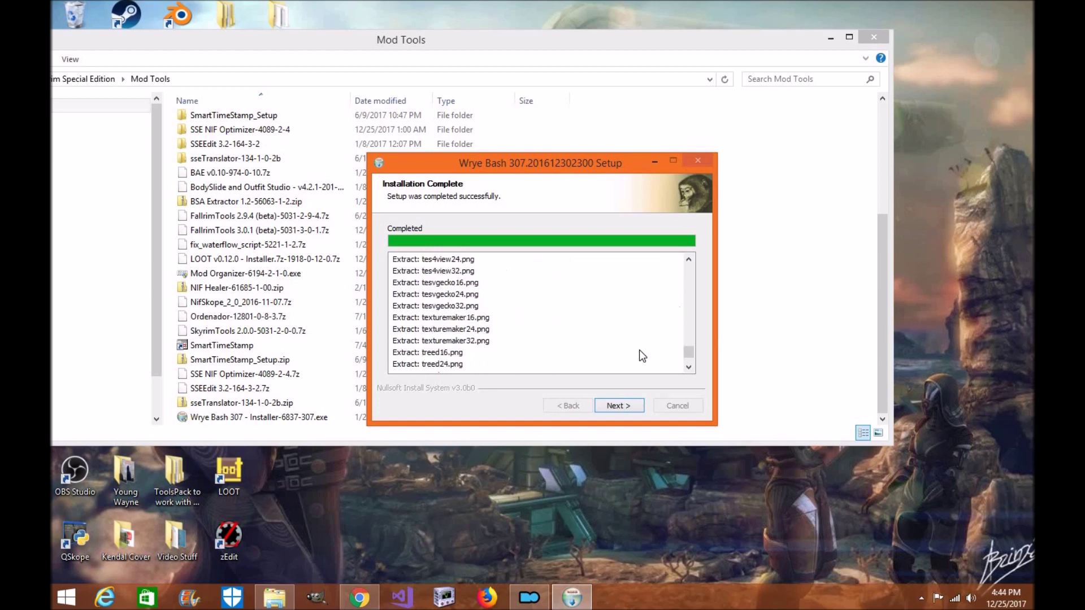
pyautogui.scroll(-5, 639, 350)
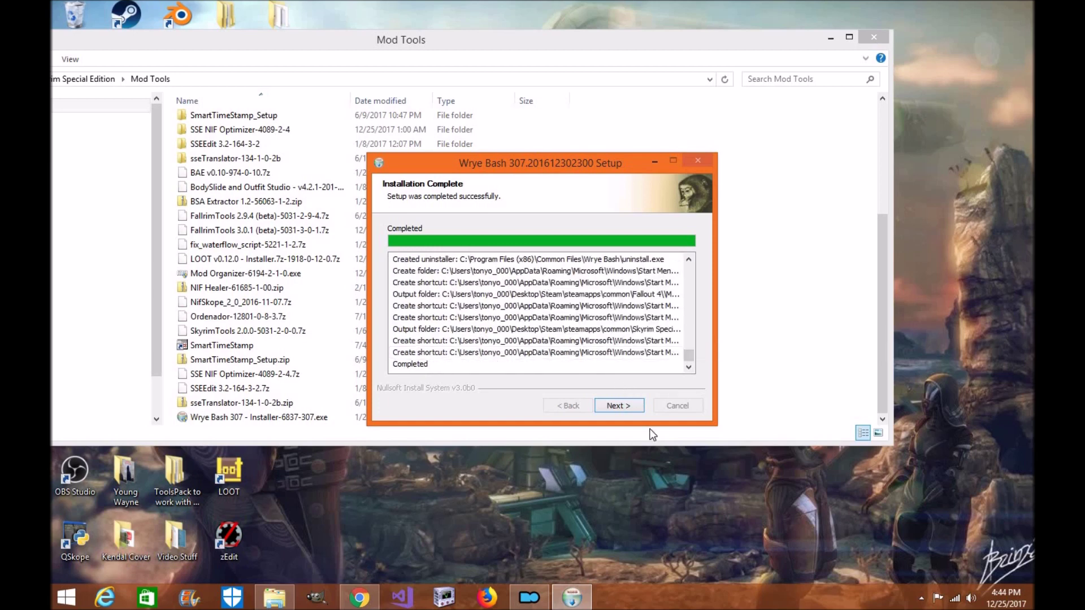
pyautogui.click(636, 410)
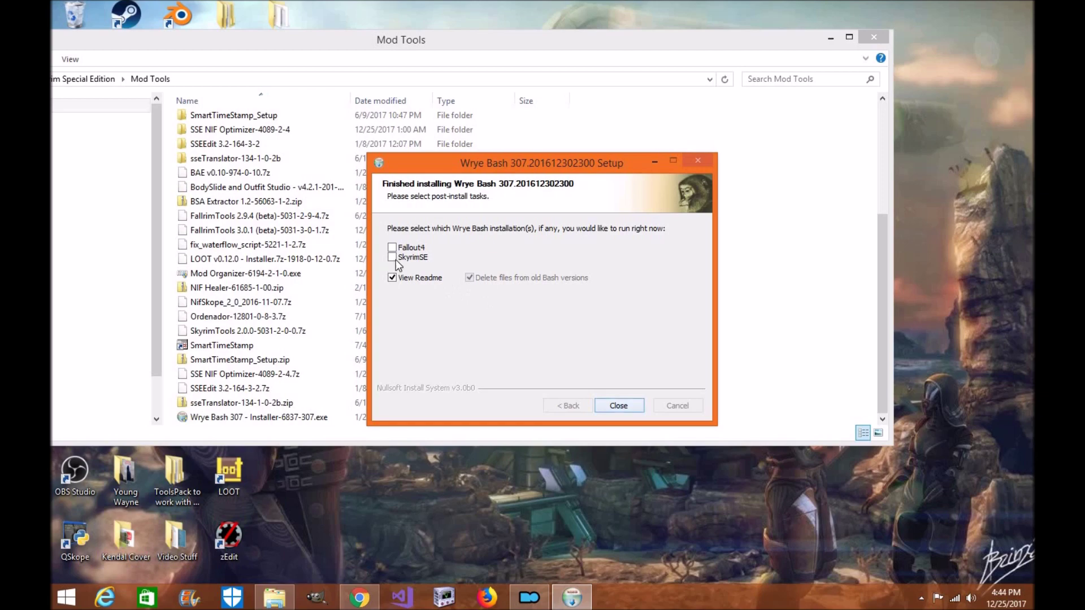
pyautogui.click(623, 408)
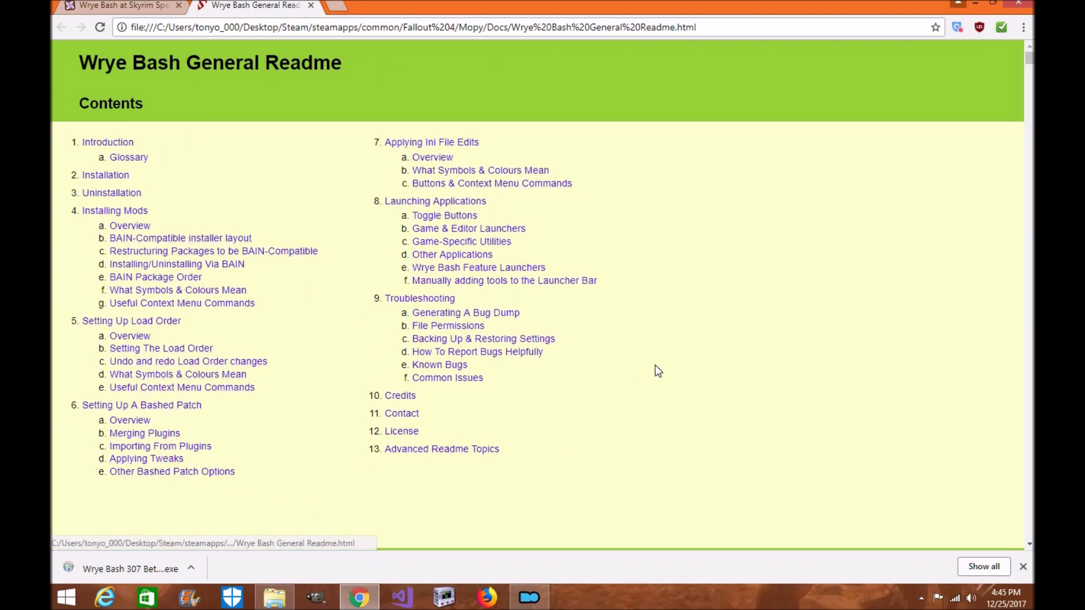
# Skim through the Wrye Bash General Readme and close it
pyautogui.scroll(-20, 657, 367)
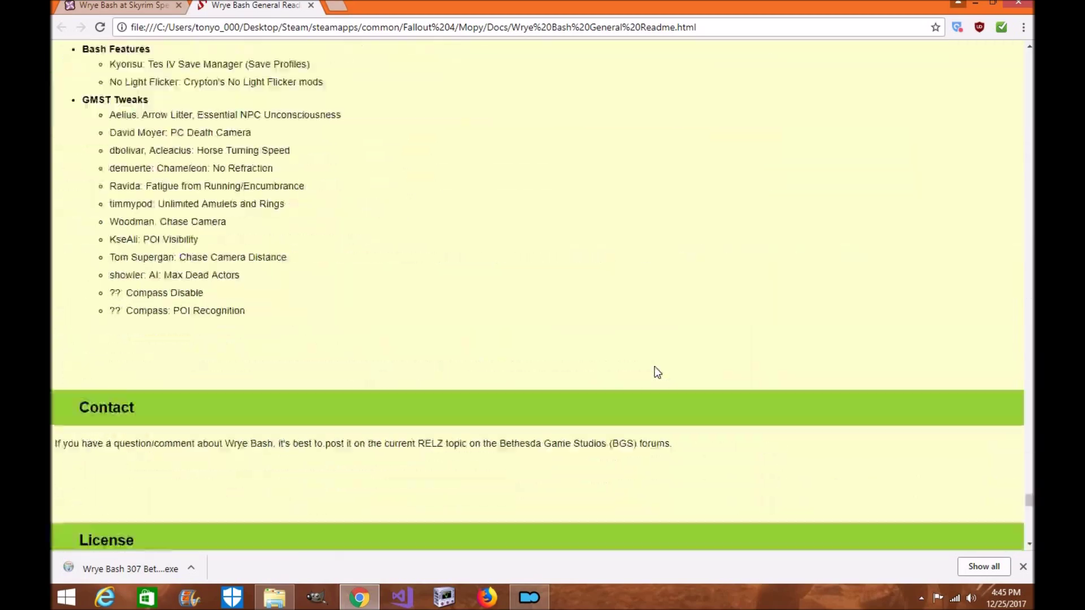
pyautogui.scroll(20, 655, 369)
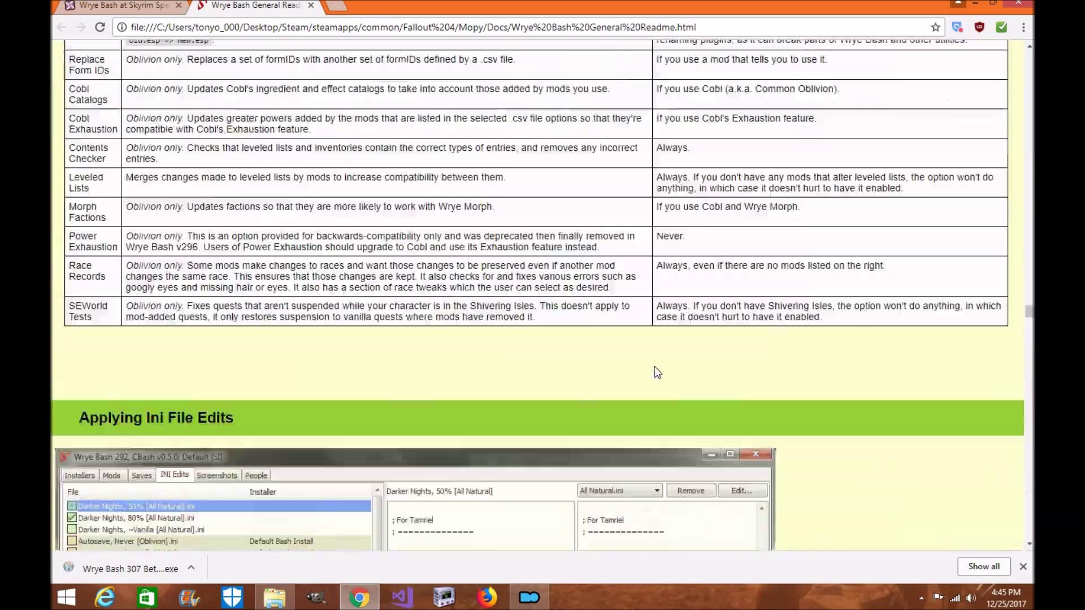
pyautogui.scroll(20, 656, 368)
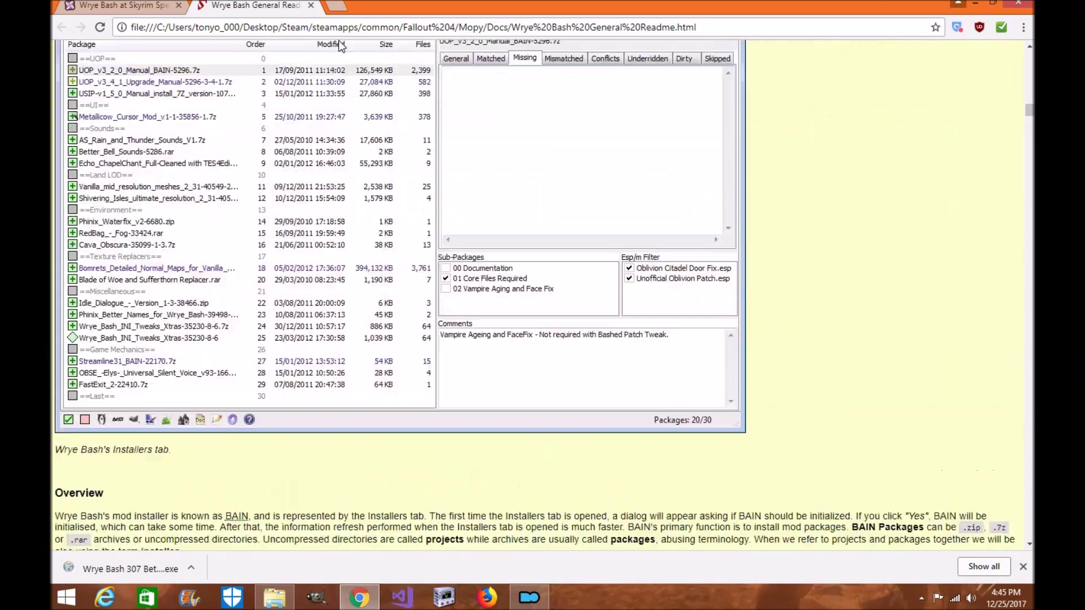
pyautogui.click(311, 6)
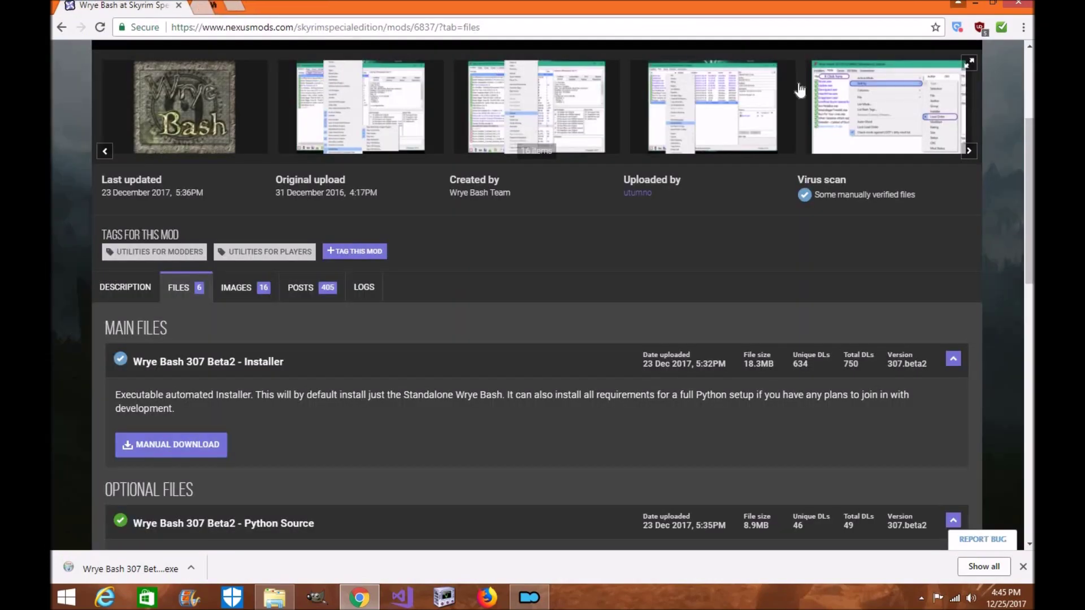
# Switch to Mod Organizer and start a new executable entry titled Wrye Bash
pyautogui.click(976, 5)
pyautogui.click(529, 597)
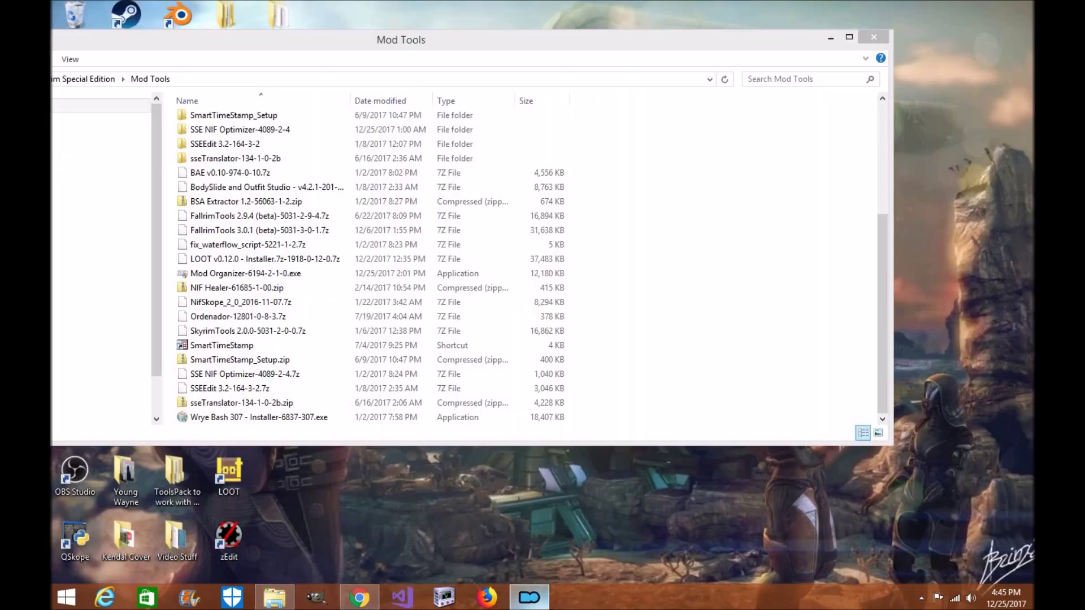
pyautogui.click(600, 96)
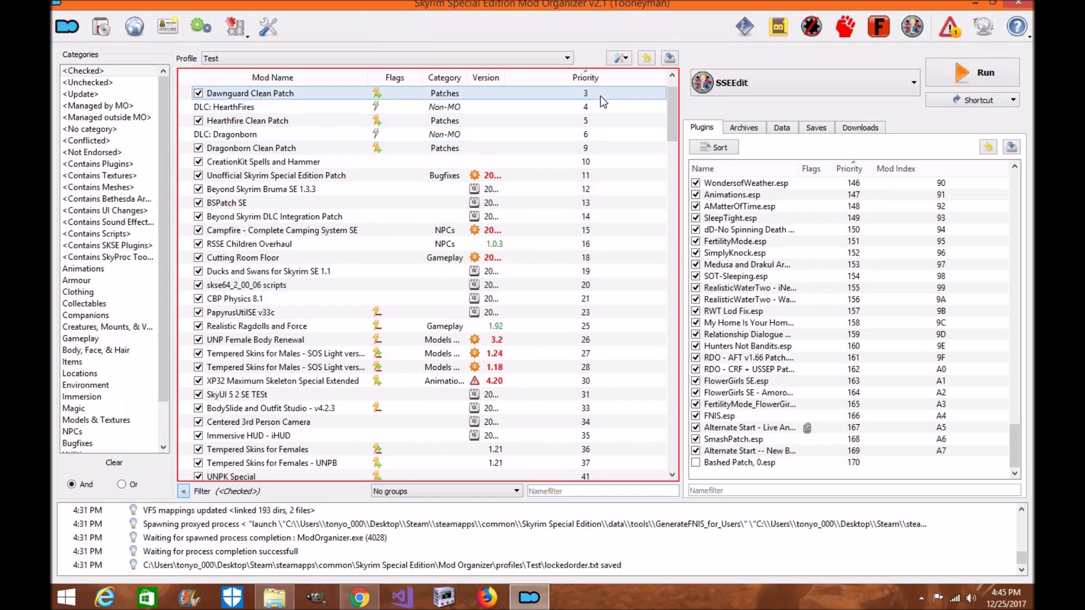
pyautogui.click(805, 84)
pyautogui.click(761, 116)
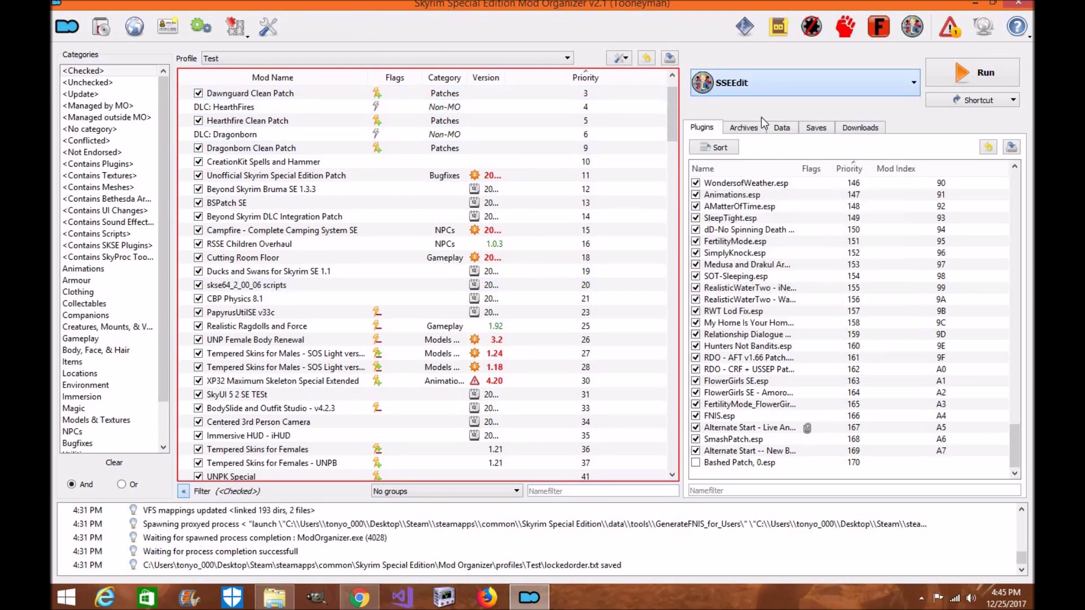
pyautogui.click(445, 294)
pyautogui.write('wrye')
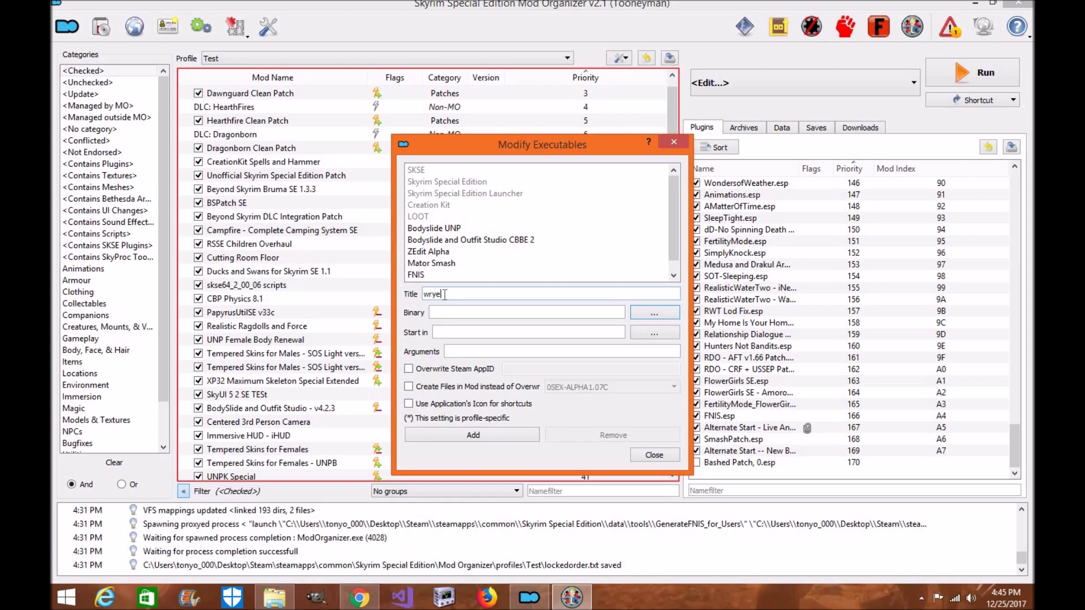
pyautogui.press('BackSpace')
pyautogui.write('W')
# Set the entry's binary to Wrye Bash.exe in Steam\steamapps\common\Skyrim Special Edition\Mopy, add it to the executables and close the dialog
pyautogui.click(654, 312)
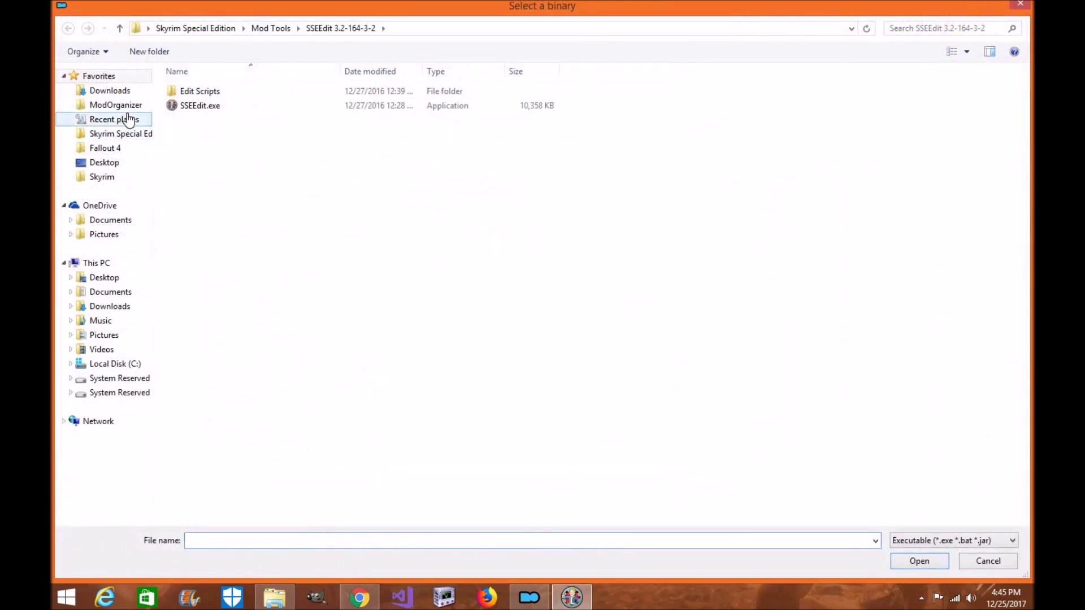
pyautogui.click(106, 163)
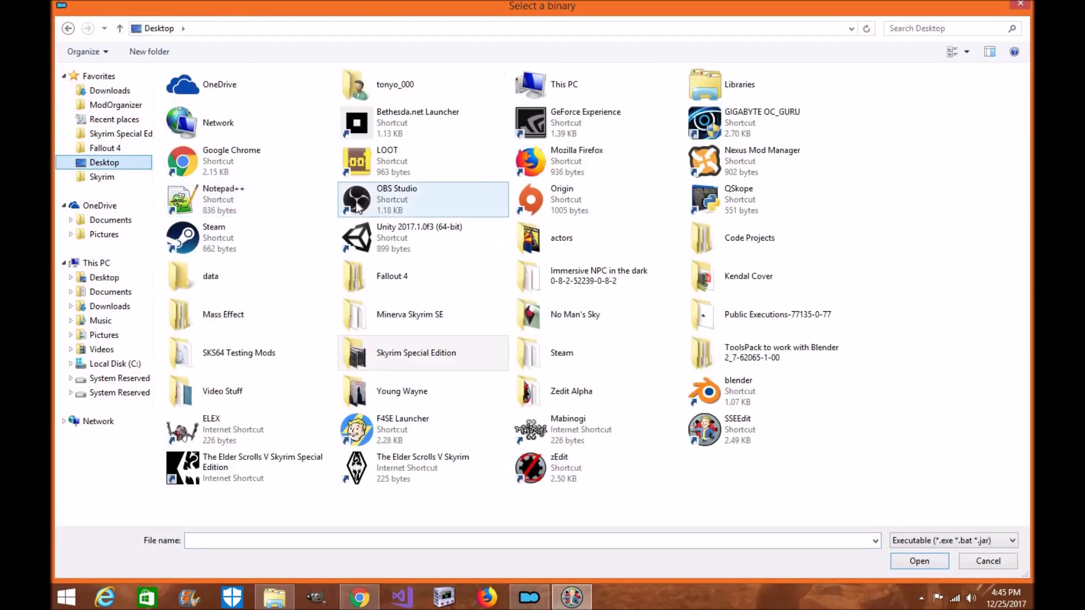
pyautogui.doubleClick(565, 353)
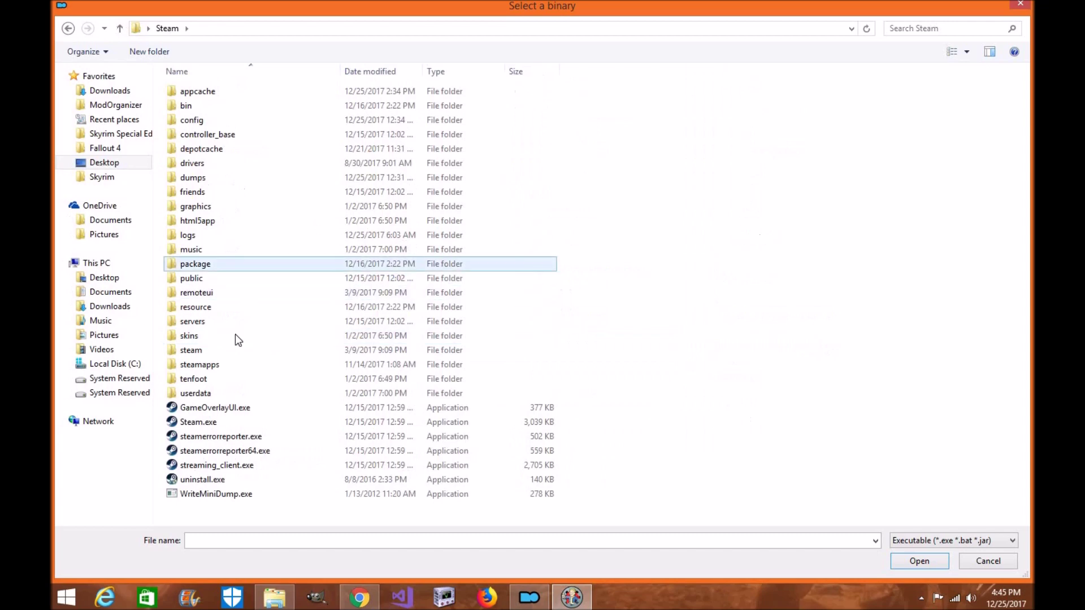
pyautogui.doubleClick(198, 365)
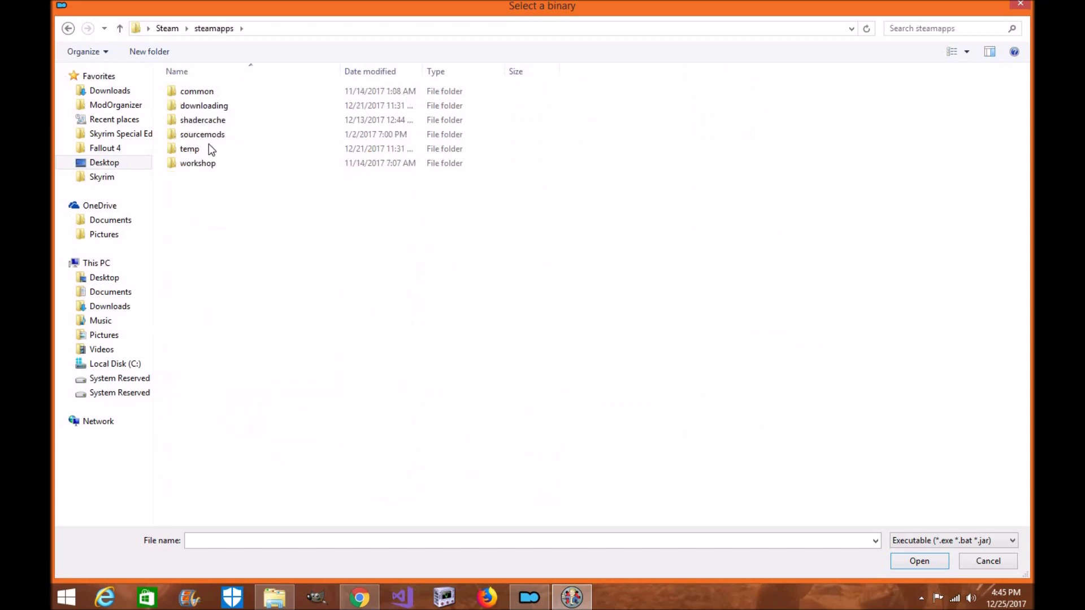
pyautogui.doubleClick(200, 91)
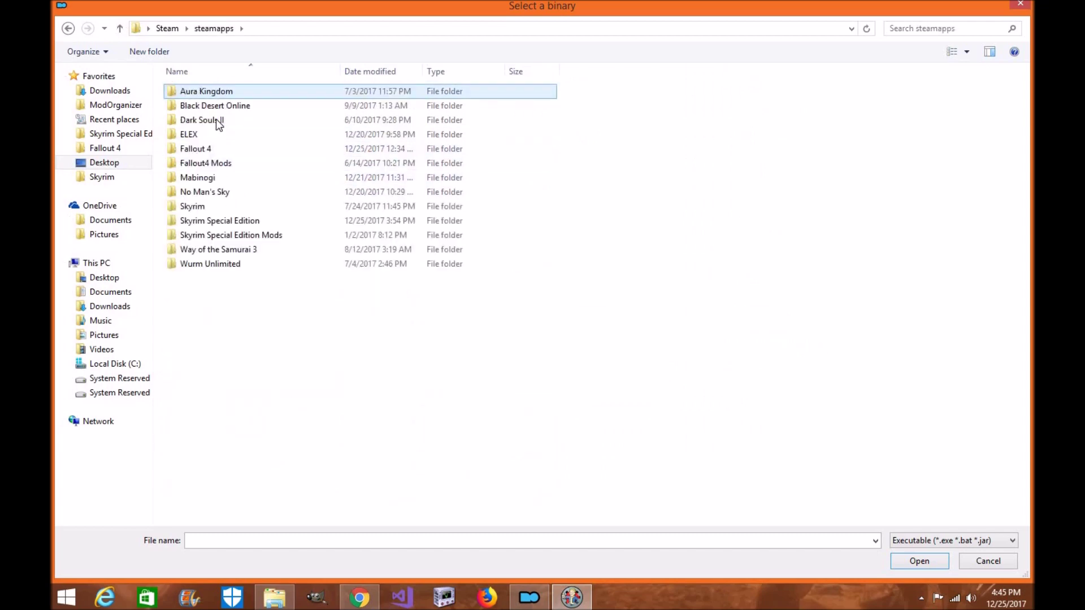
pyautogui.click(226, 222)
pyautogui.doubleClick(226, 222)
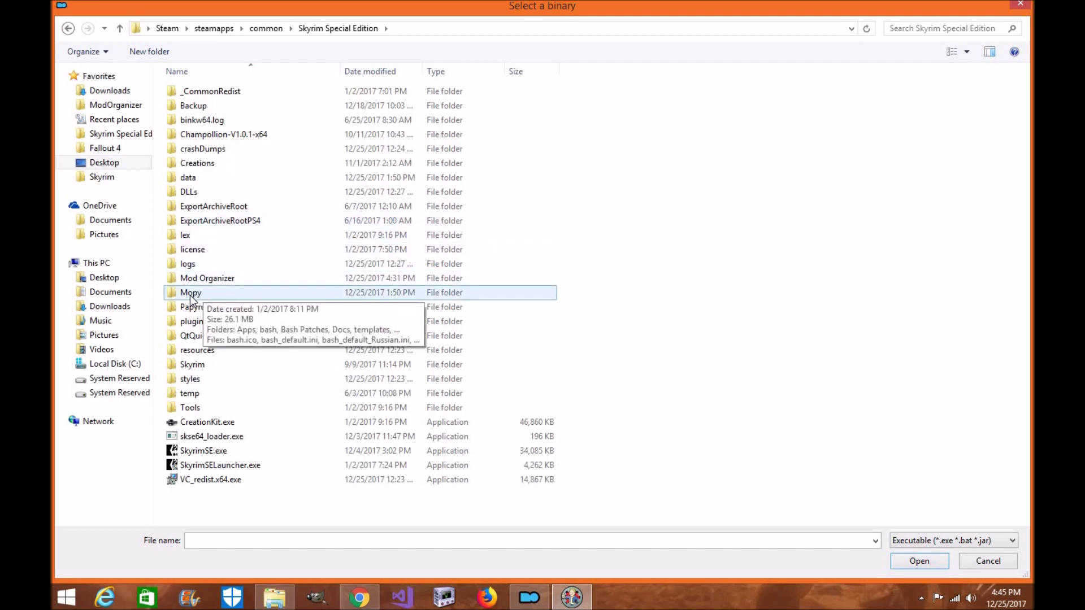
pyautogui.click(192, 298)
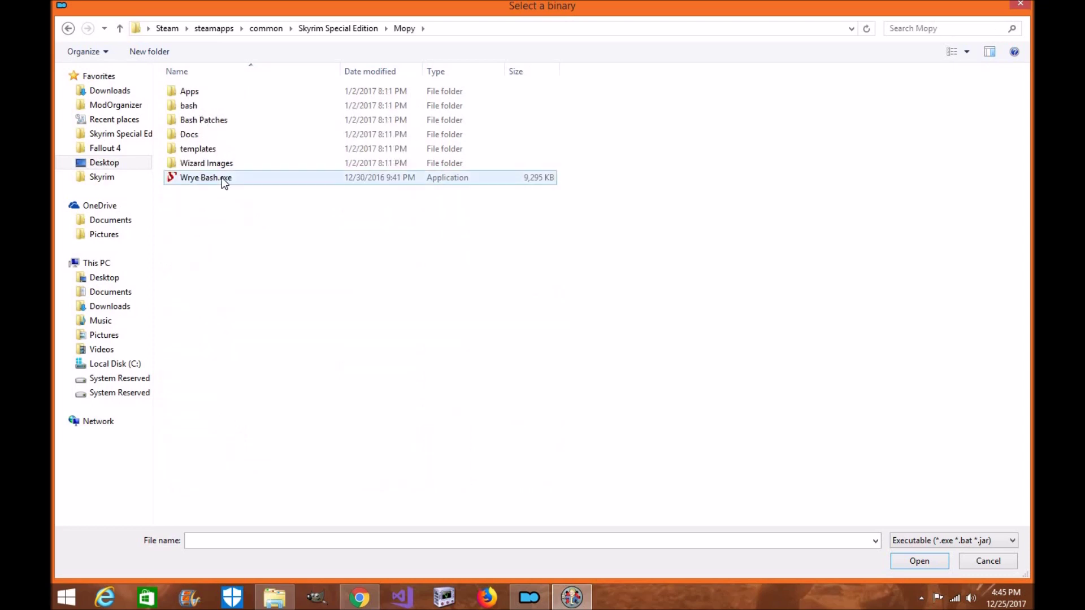
pyautogui.click(203, 175)
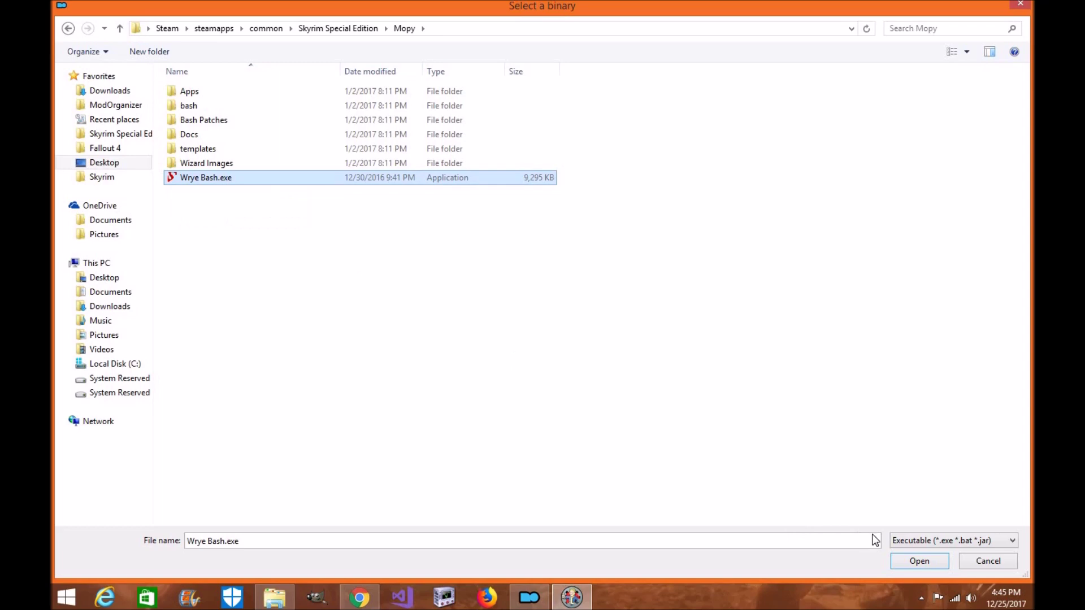
pyautogui.click(921, 560)
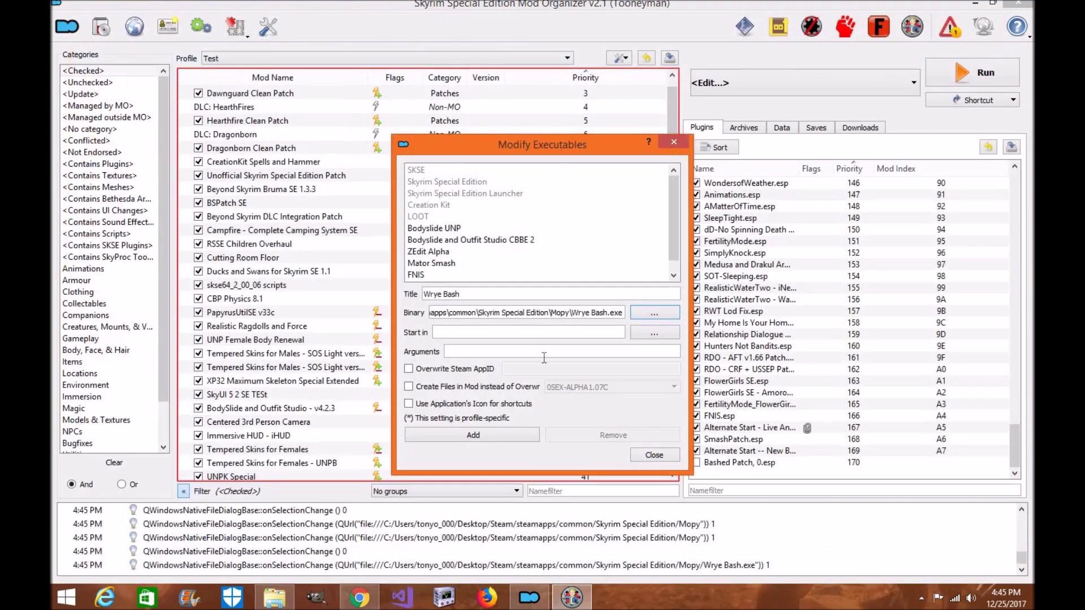
pyautogui.click(510, 434)
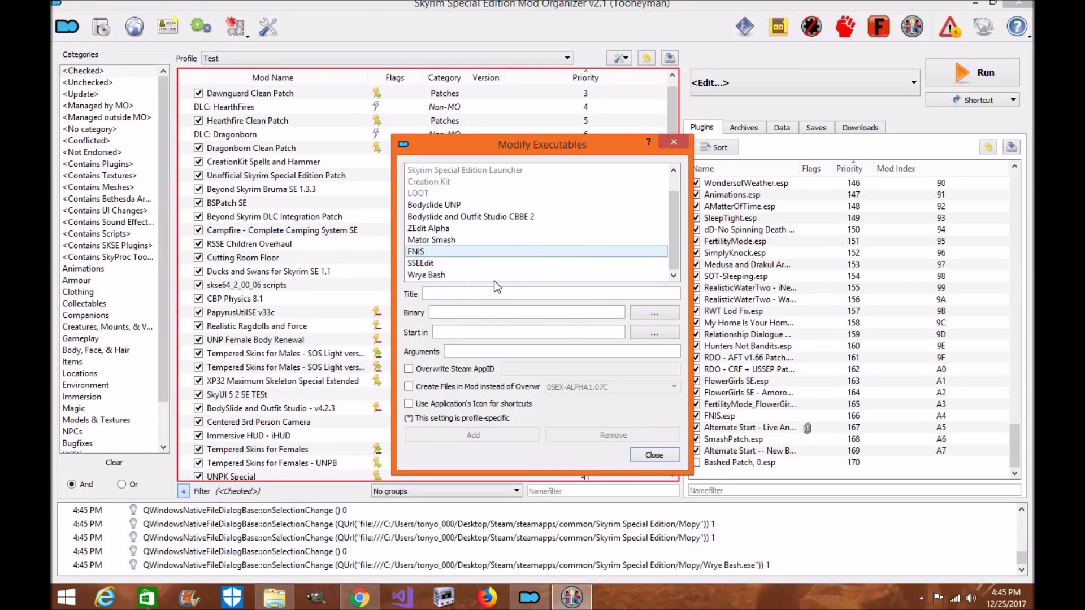
pyautogui.click(654, 455)
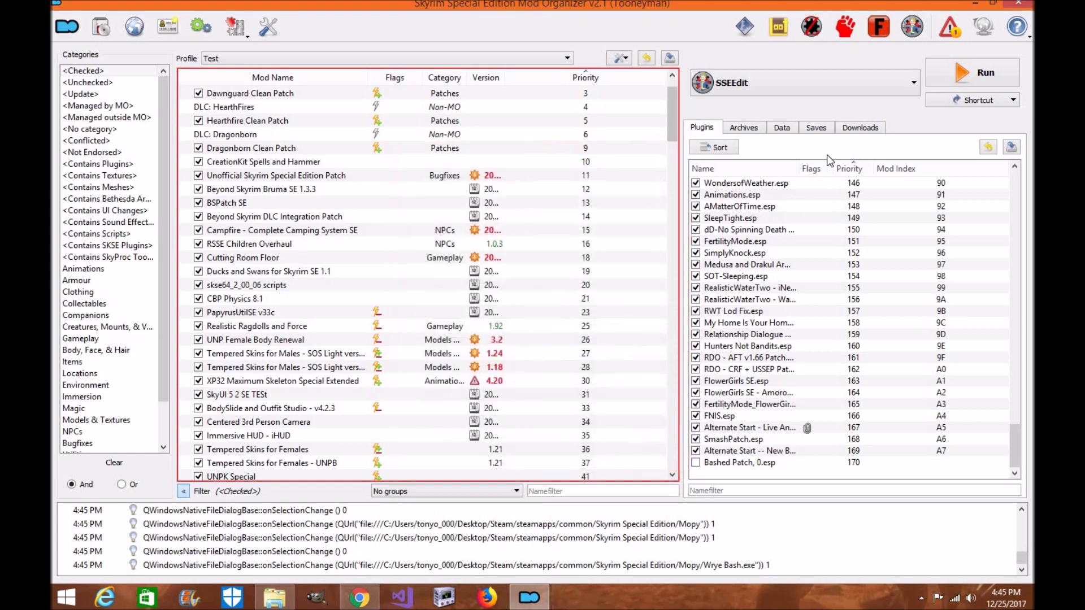
# Choose Wrye Bash as the active executable and run it through Mod Organizer
pyautogui.click(839, 91)
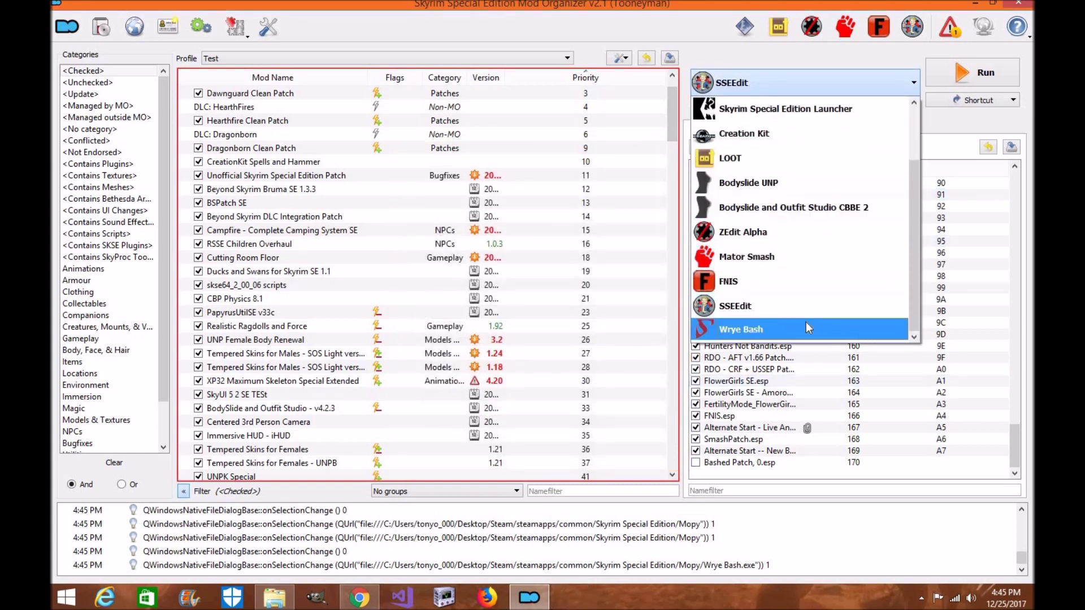
pyautogui.click(806, 323)
pyautogui.click(965, 71)
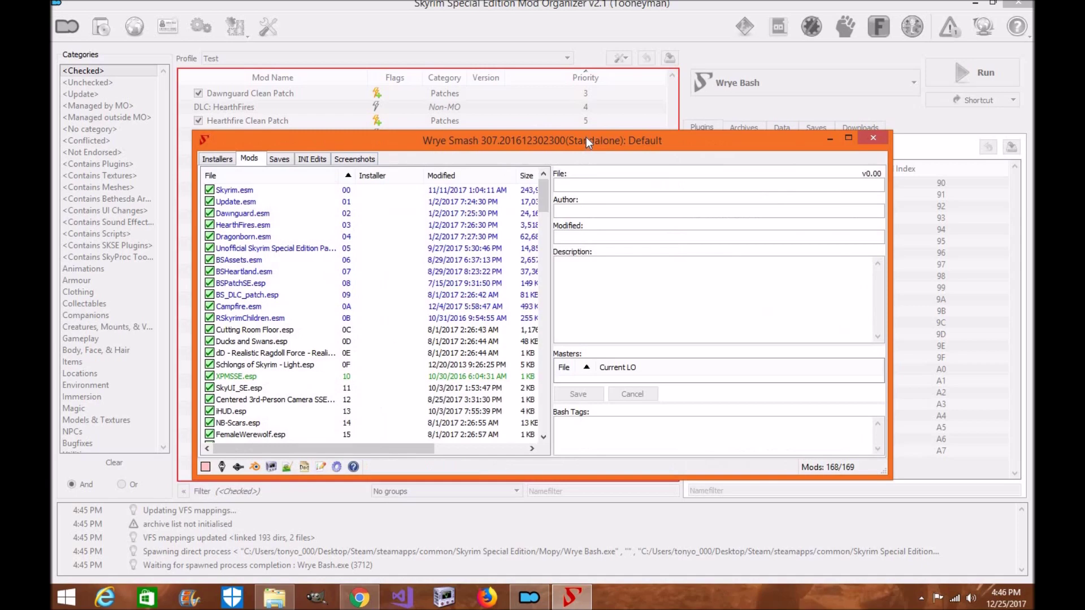
# Look through the list of loaded mods in Wrye Bash and close the program
pyautogui.moveTo(585, 140); pyautogui.dragTo(596, 71)
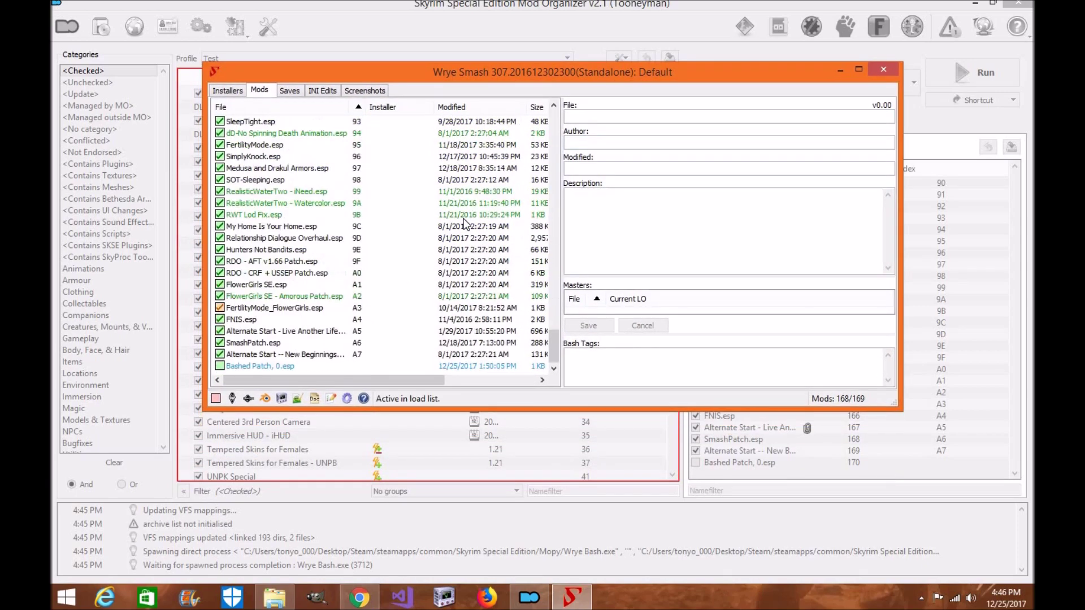
pyautogui.scroll(20, 457, 237)
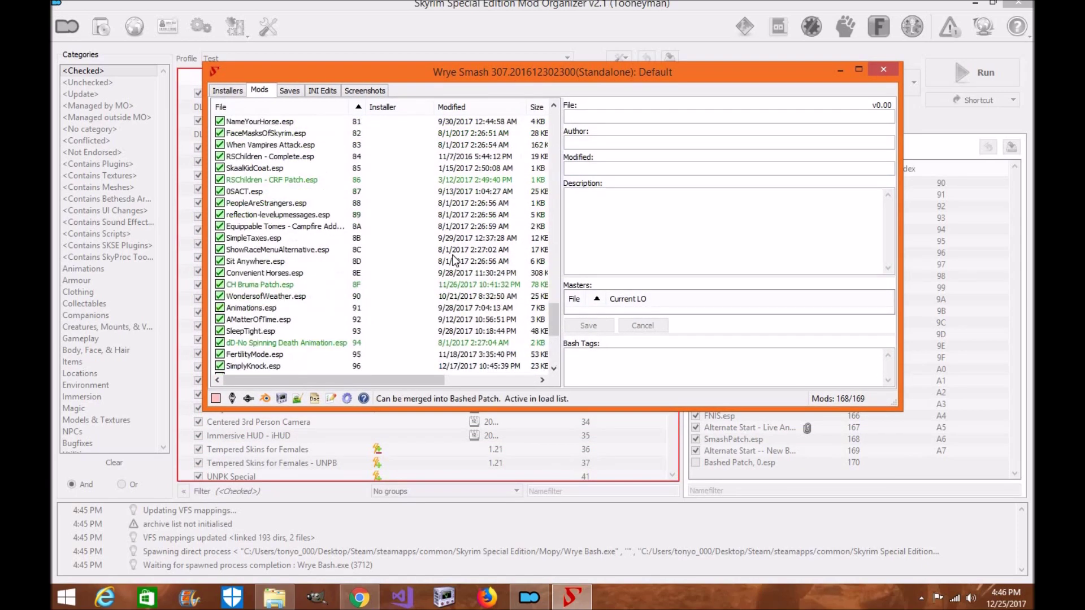
pyautogui.scroll(3, 456, 224)
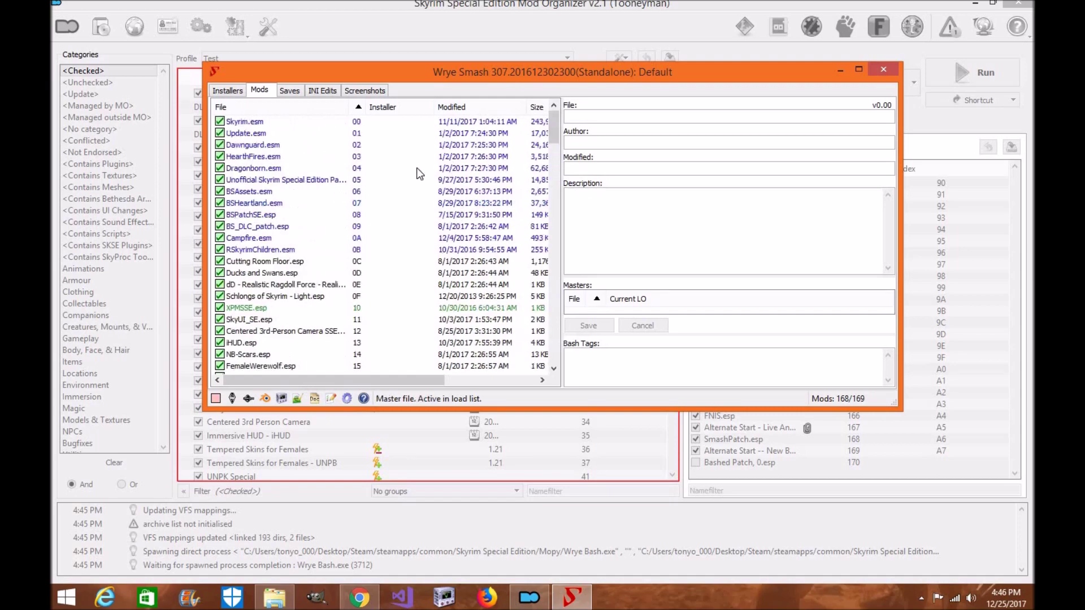
pyautogui.scroll(-20, 414, 186)
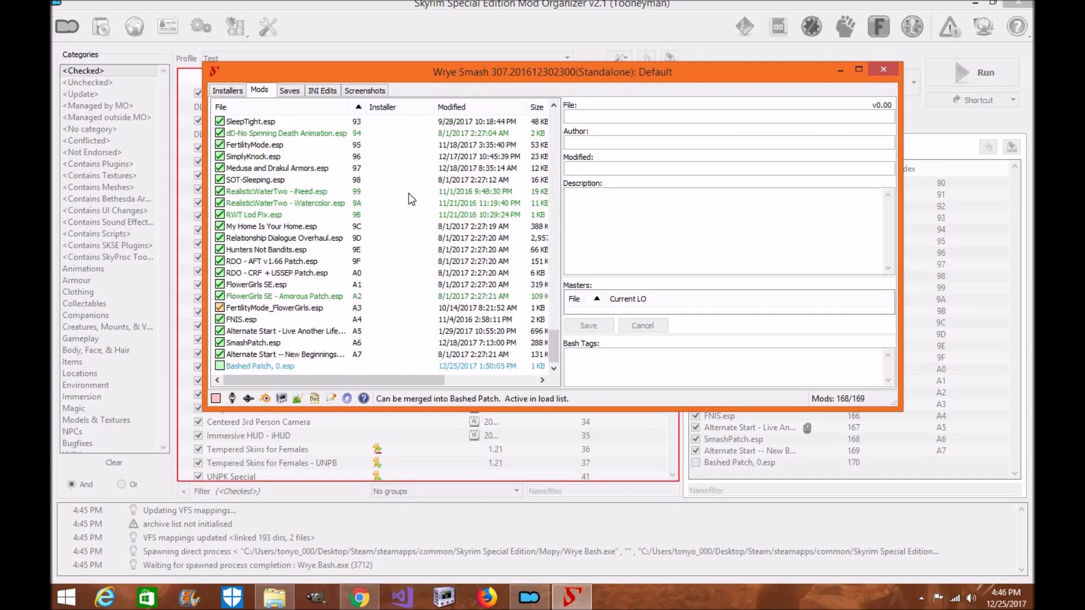
pyautogui.scroll(20, 408, 193)
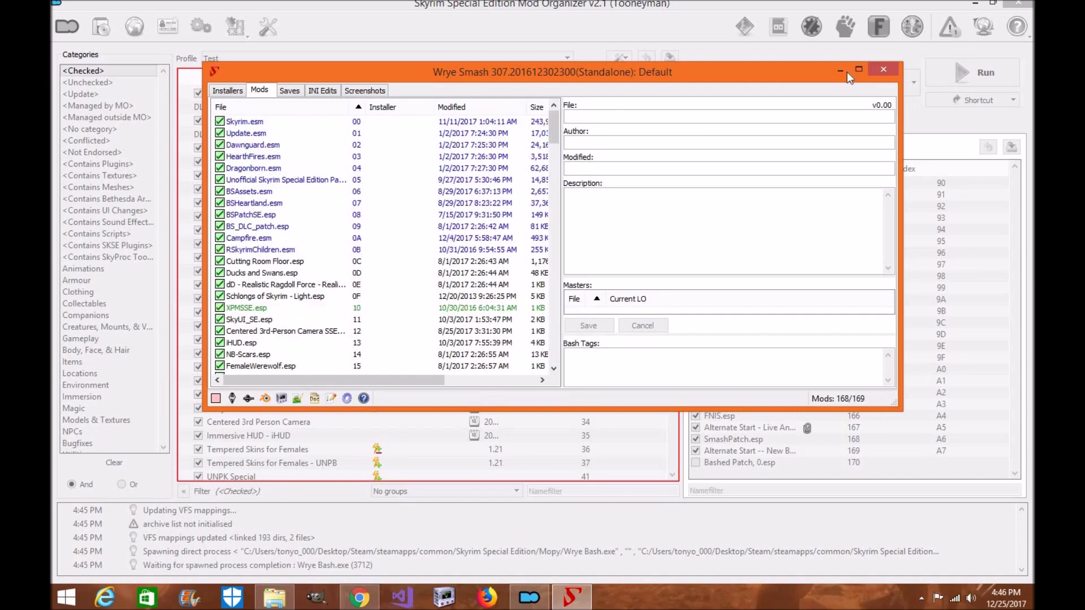
pyautogui.scroll(-20, 343, 252)
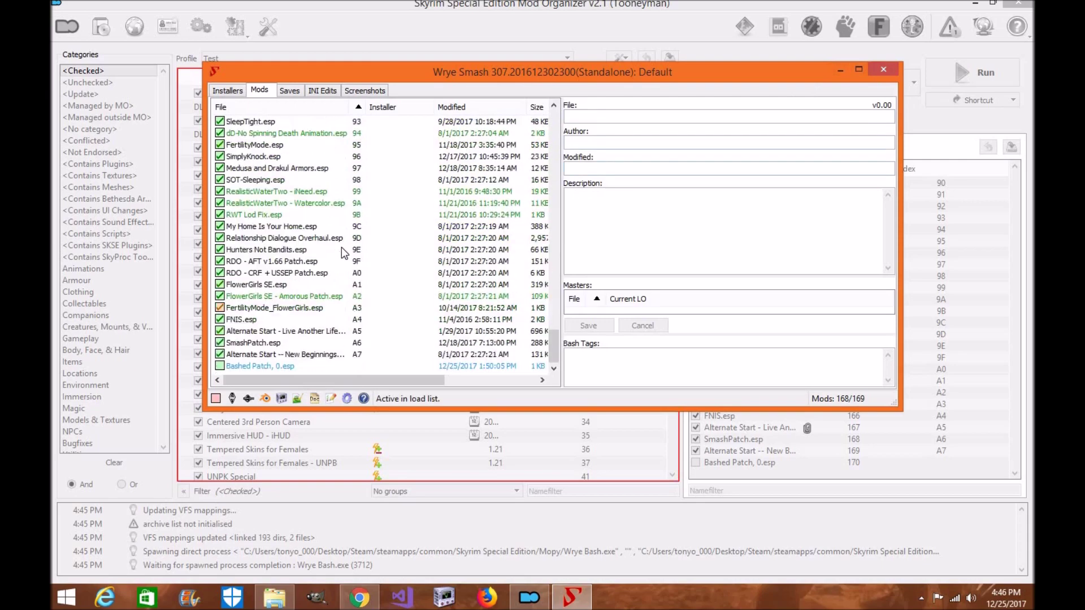
pyautogui.scroll(20, 342, 246)
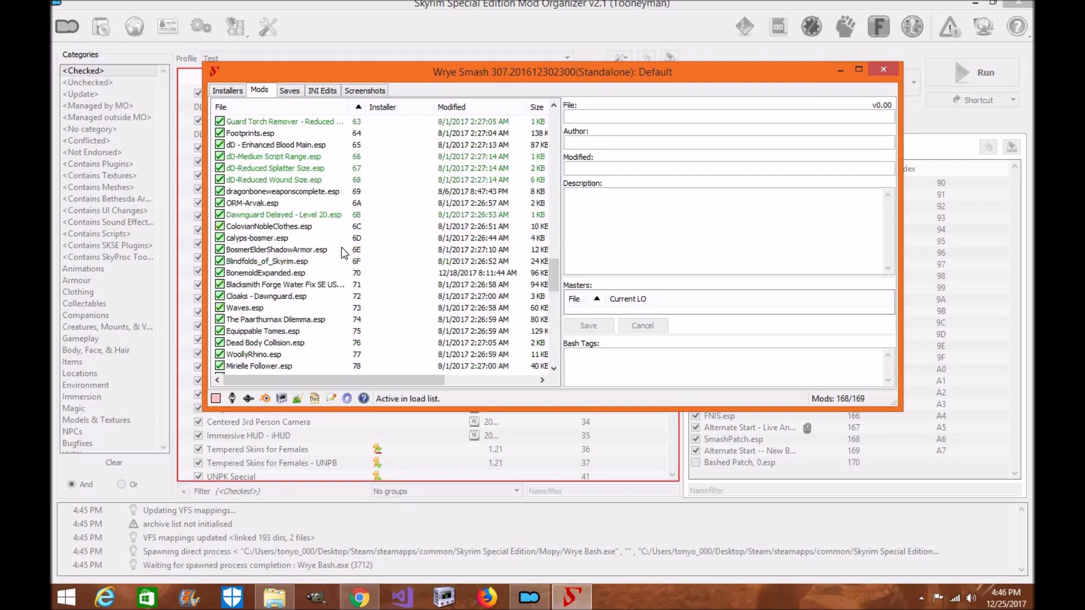
pyautogui.click(882, 70)
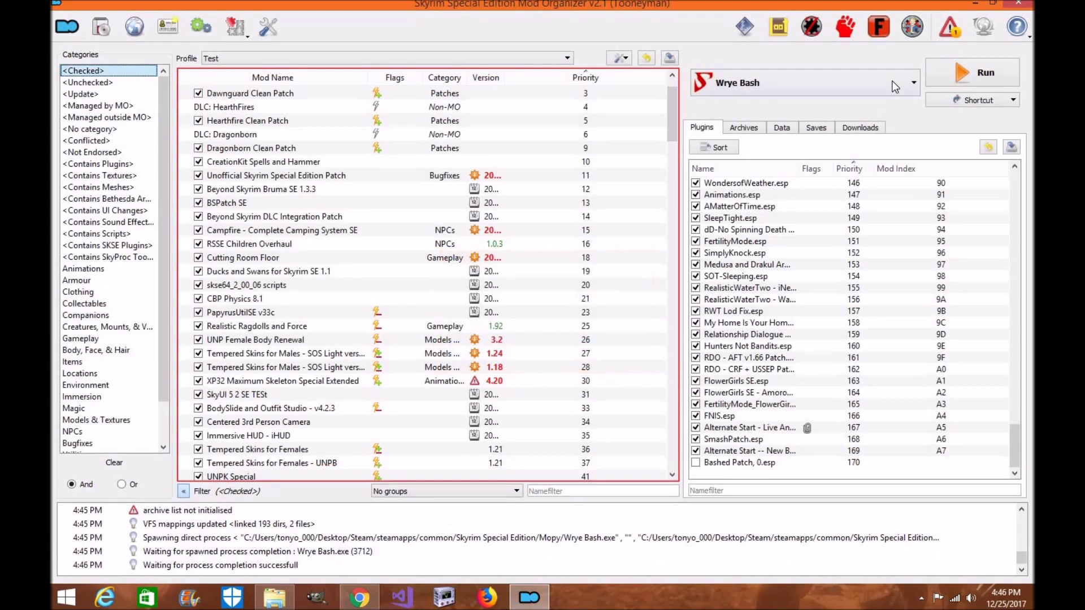
# Create a toolbar shortcut for the Wrye Bash executable
pyautogui.click(893, 80)
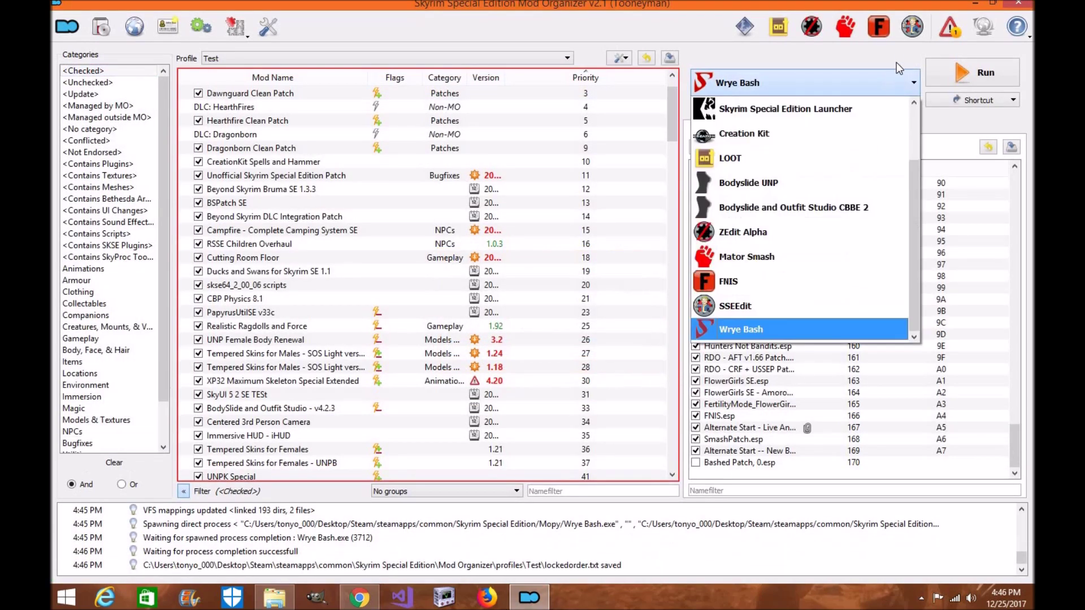
pyautogui.click(871, 82)
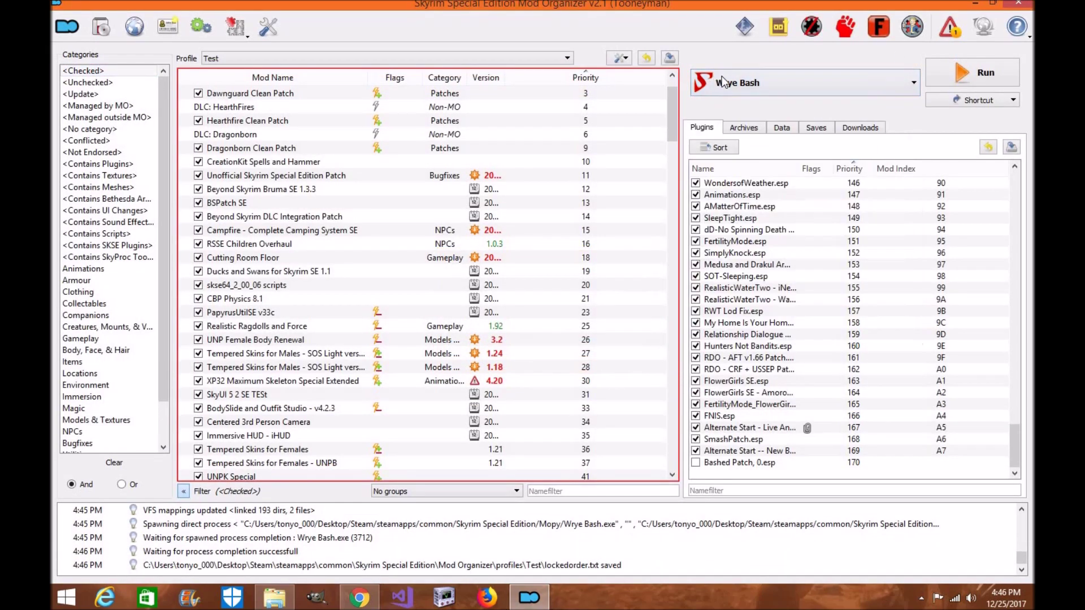
pyautogui.click(975, 101)
pyautogui.click(974, 119)
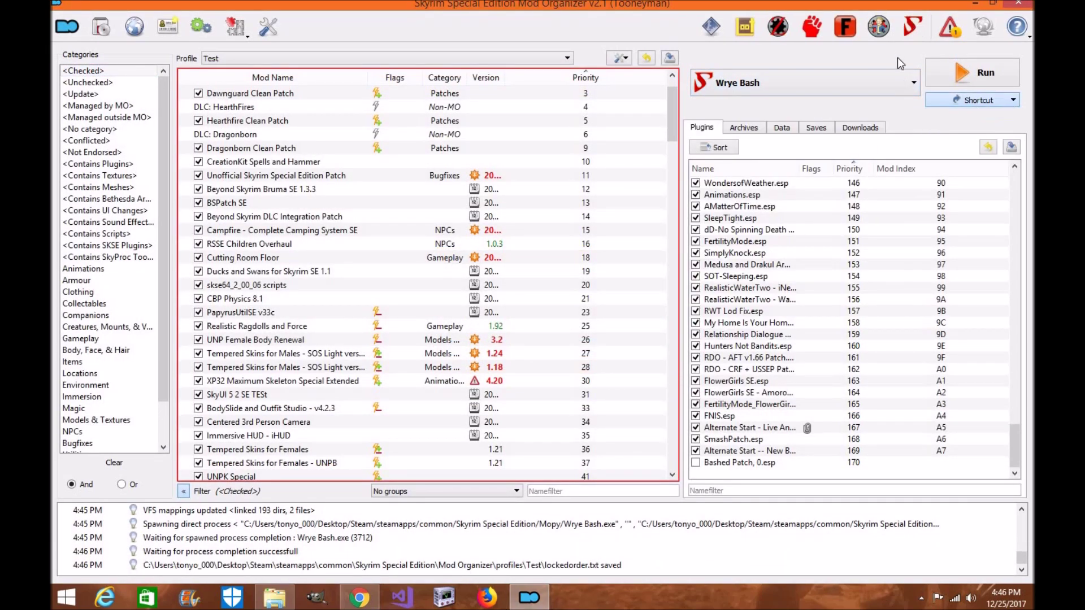
# Launch Wrye Bash from its new toolbar shortcut and close it again
pyautogui.click(917, 26)
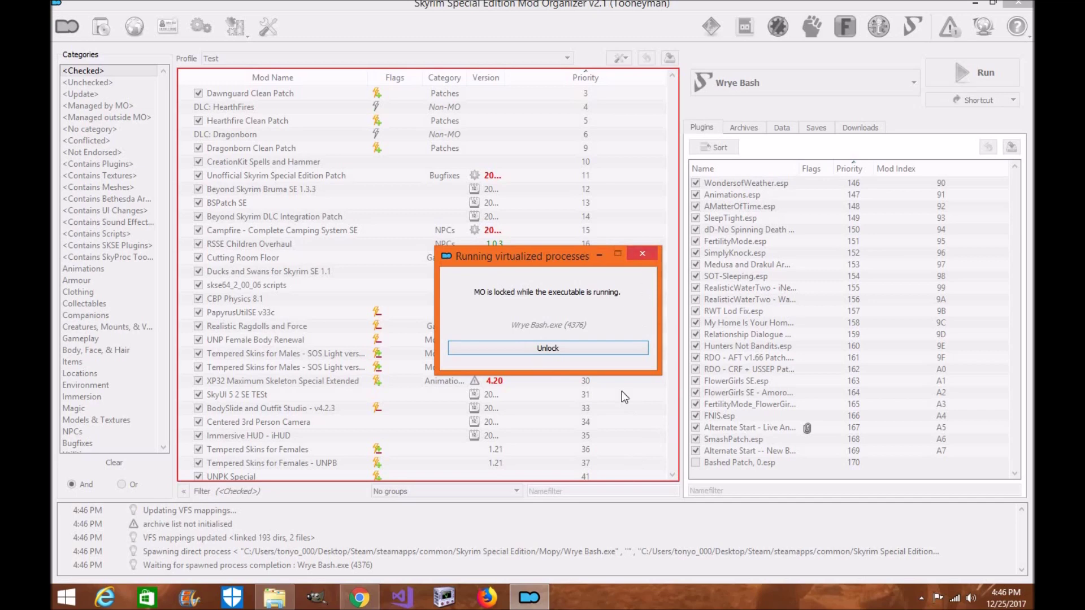
pyautogui.rightClick(573, 593)
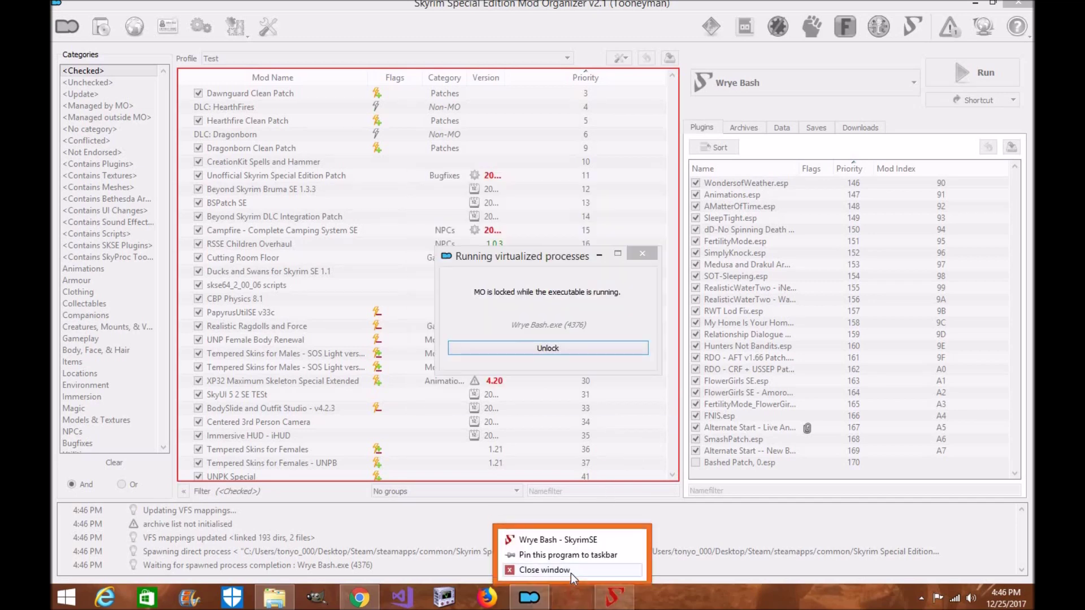
pyautogui.click(544, 563)
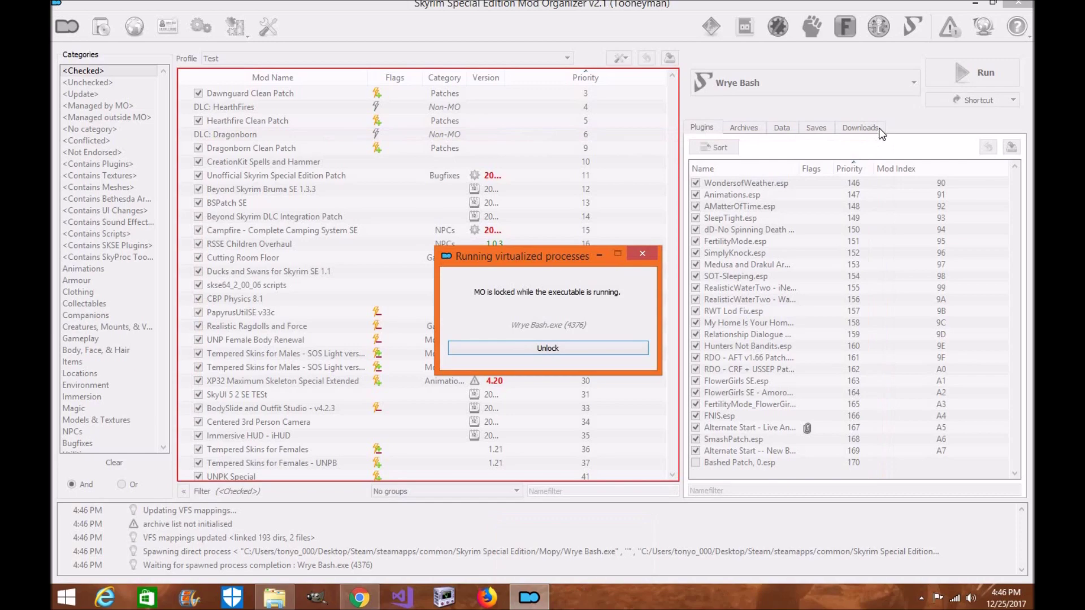
# Create a desktop shortcut for Wrye Bash and minimise Mod Organizer and the Mod Tools folder to show the desktop
pyautogui.click(971, 104)
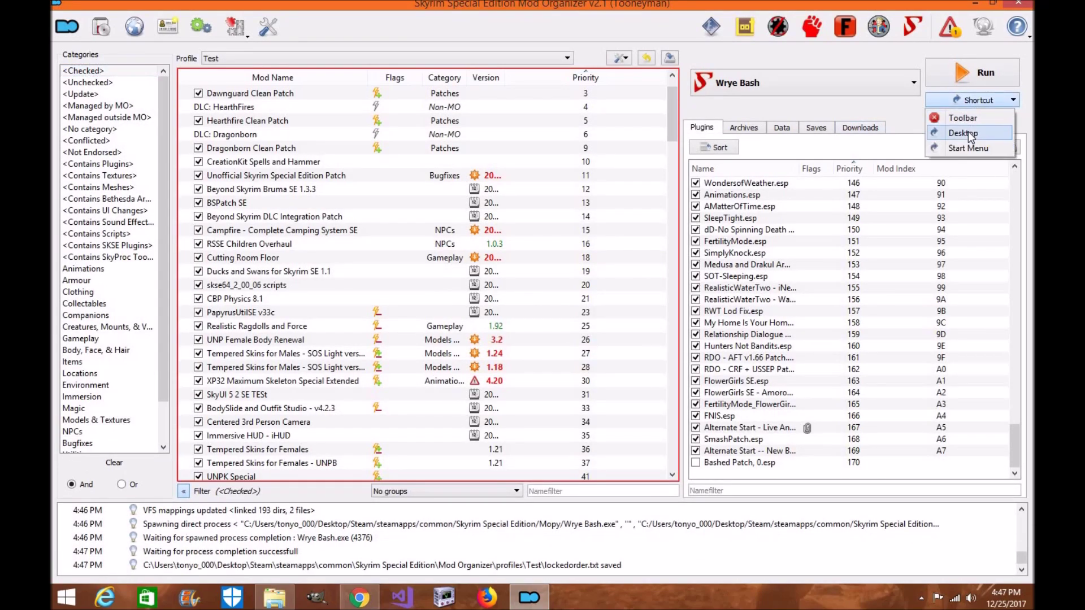
pyautogui.click(971, 132)
pyautogui.click(974, 5)
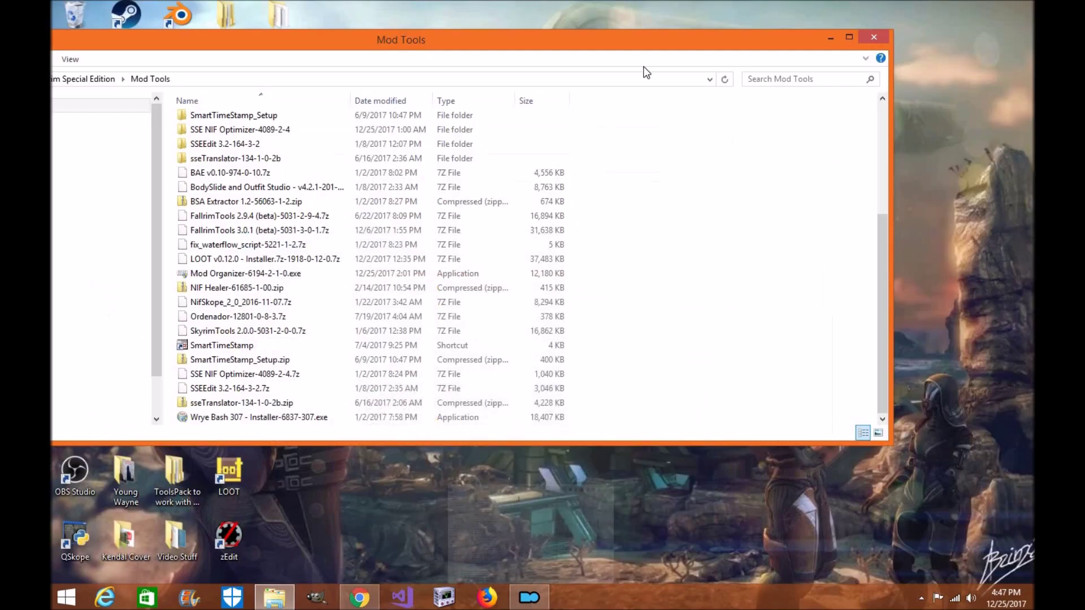
pyautogui.click(828, 39)
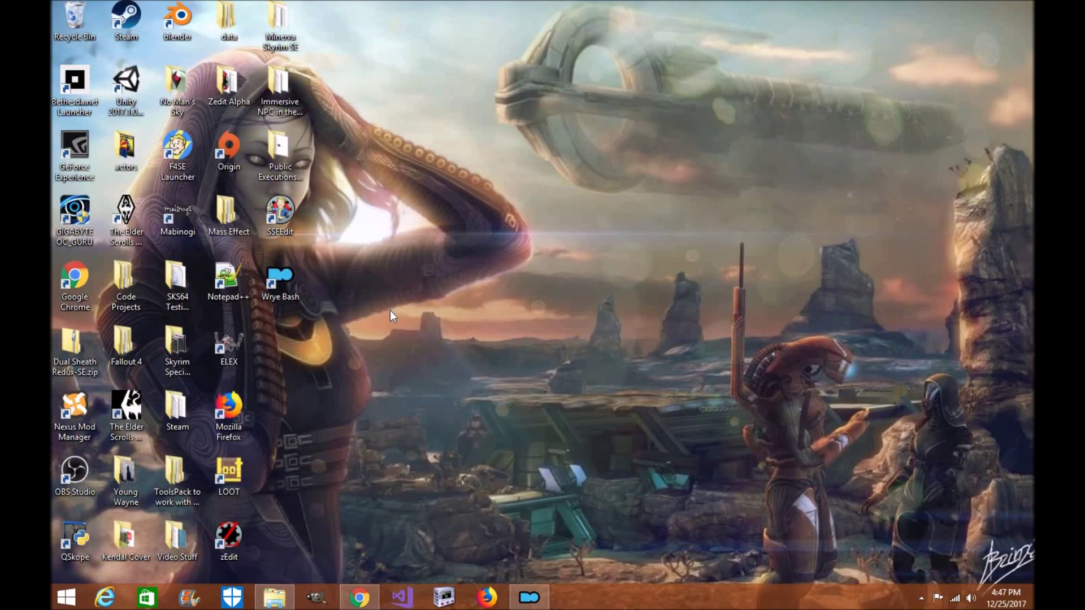
# Open the properties of the desktop Wrye Bash shortcut and browse for a different icon file
pyautogui.rightClick(296, 280)
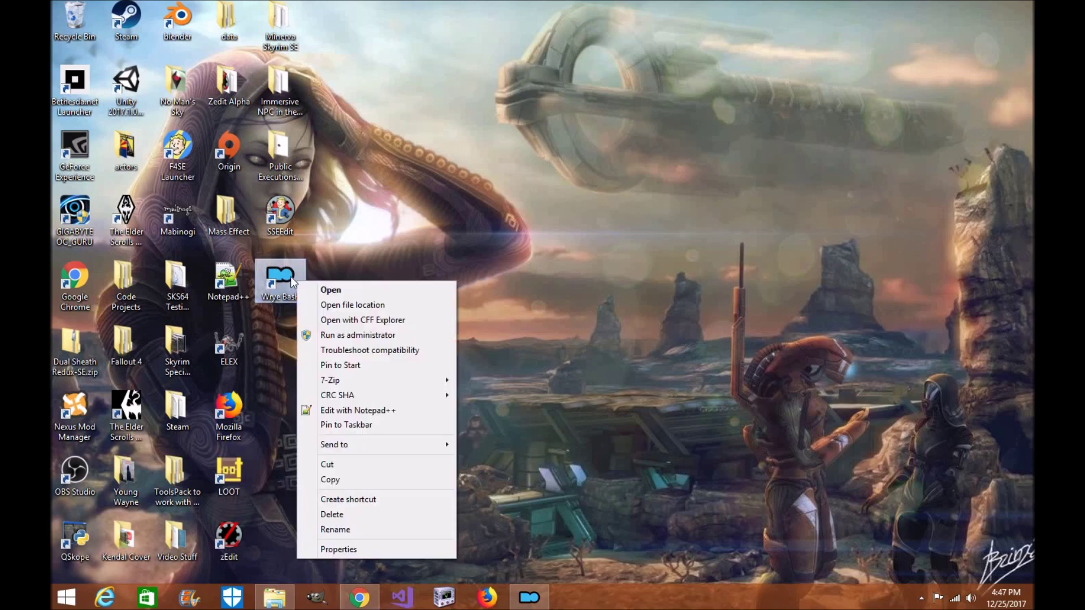
pyautogui.click(305, 276)
pyautogui.rightClick(284, 279)
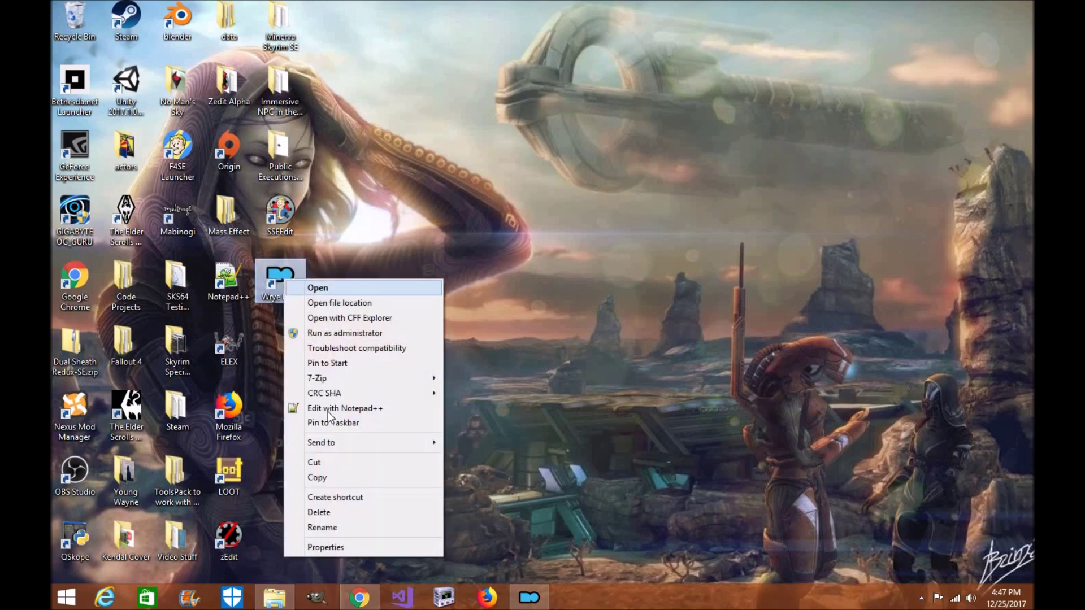
pyautogui.click(325, 548)
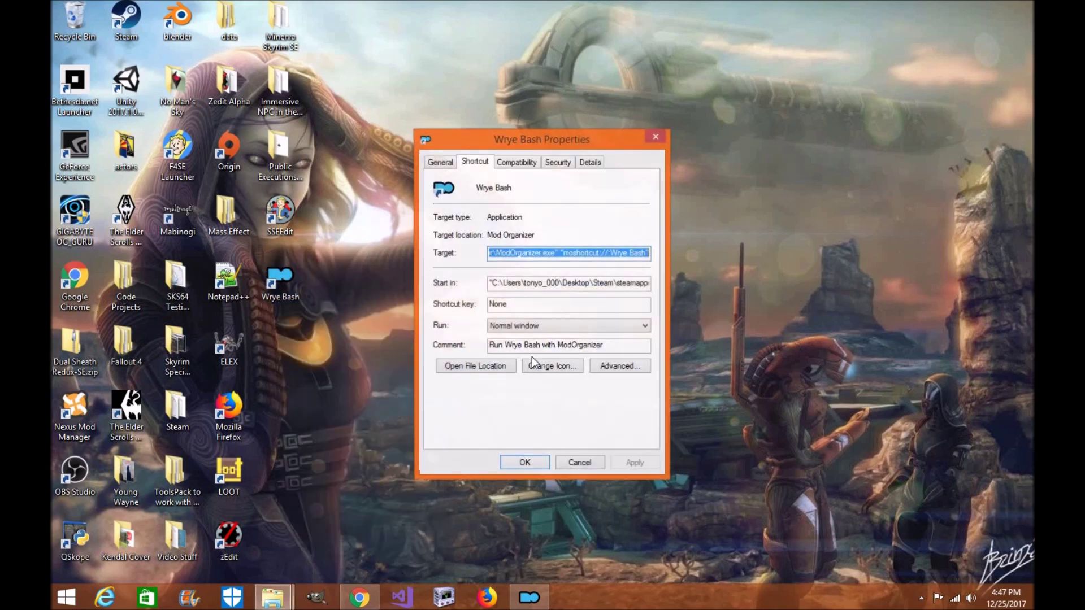
pyautogui.click(555, 365)
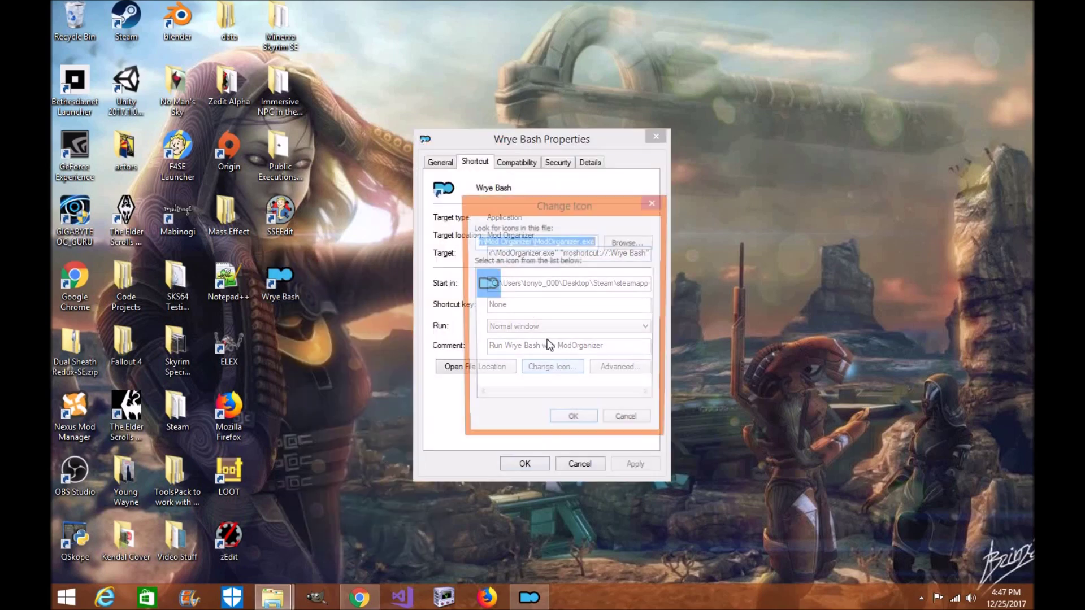
pyautogui.click(647, 244)
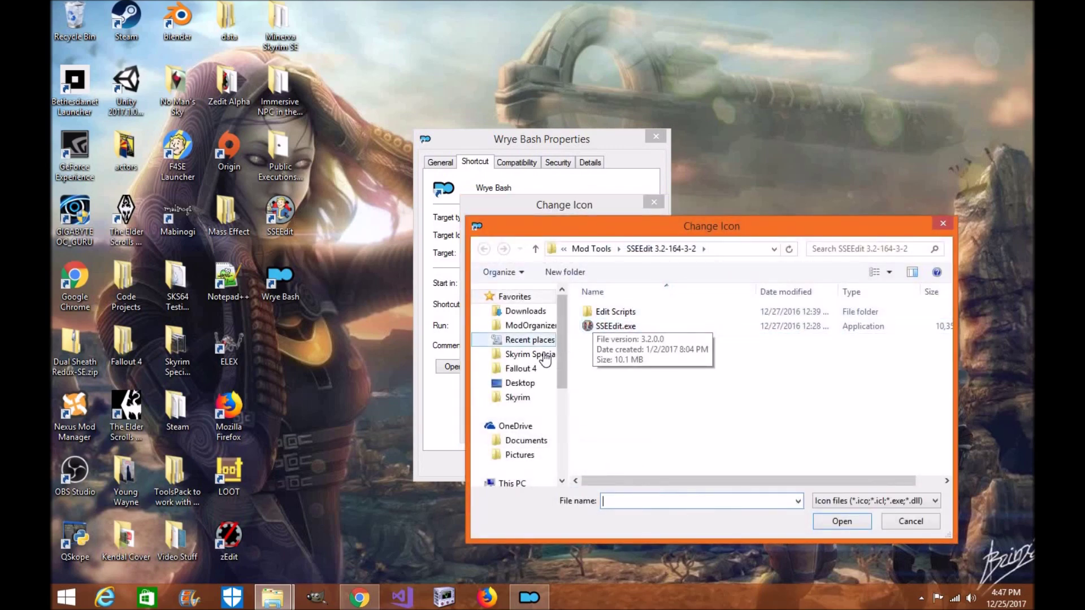
# Use the icon from Wrye Bash.exe in the Skyrim Special Edition Mopy folder for the shortcut and save its properties
pyautogui.click(534, 355)
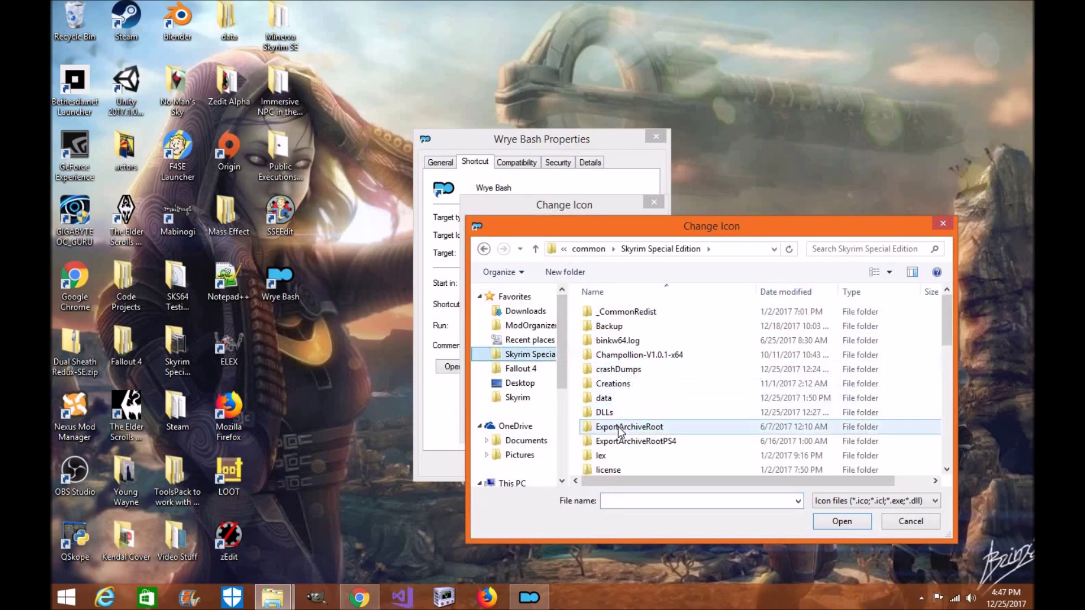
pyautogui.scroll(-2, 620, 432)
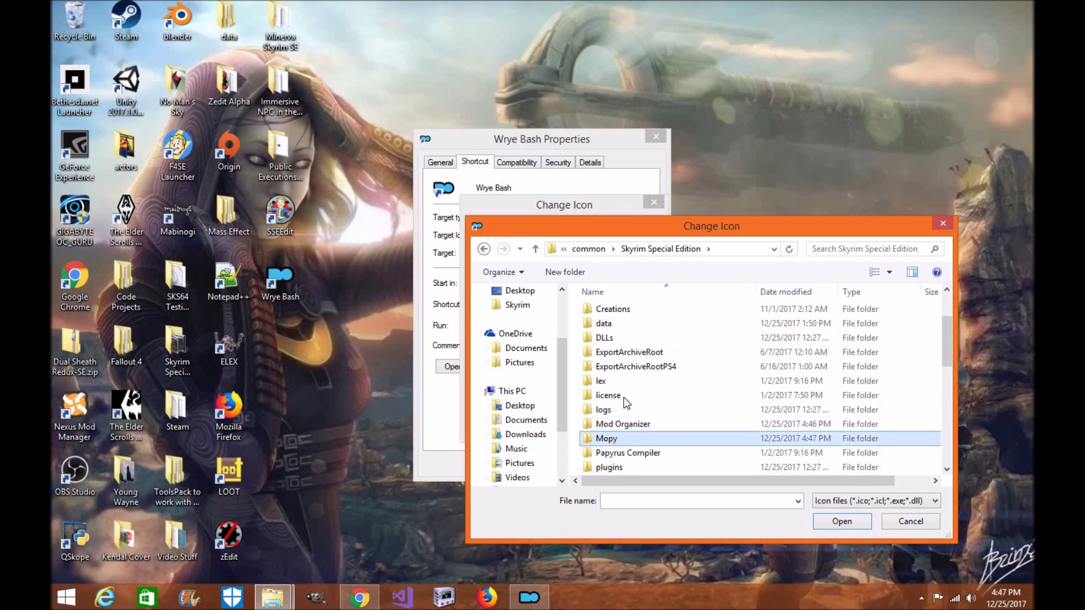
pyautogui.doubleClick(619, 438)
pyautogui.click(622, 428)
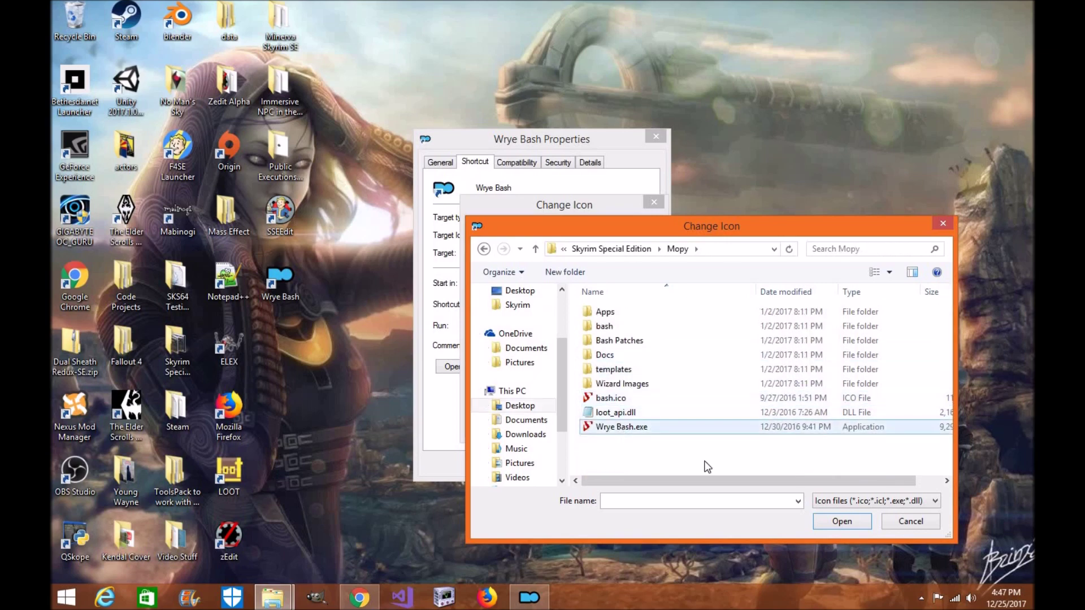
pyautogui.press('Return')
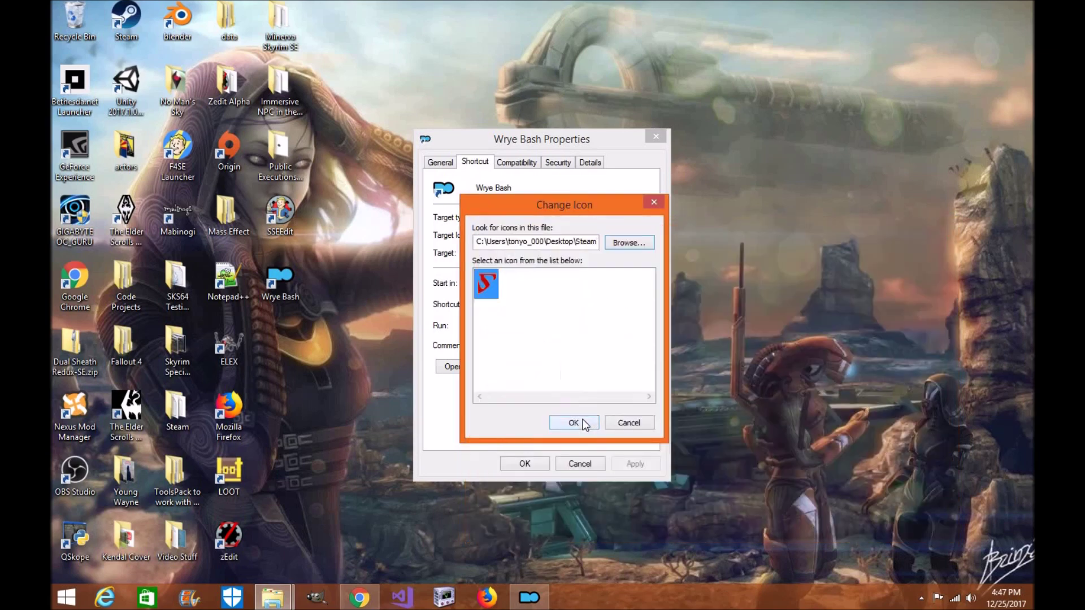
pyautogui.click(582, 425)
pyautogui.click(630, 463)
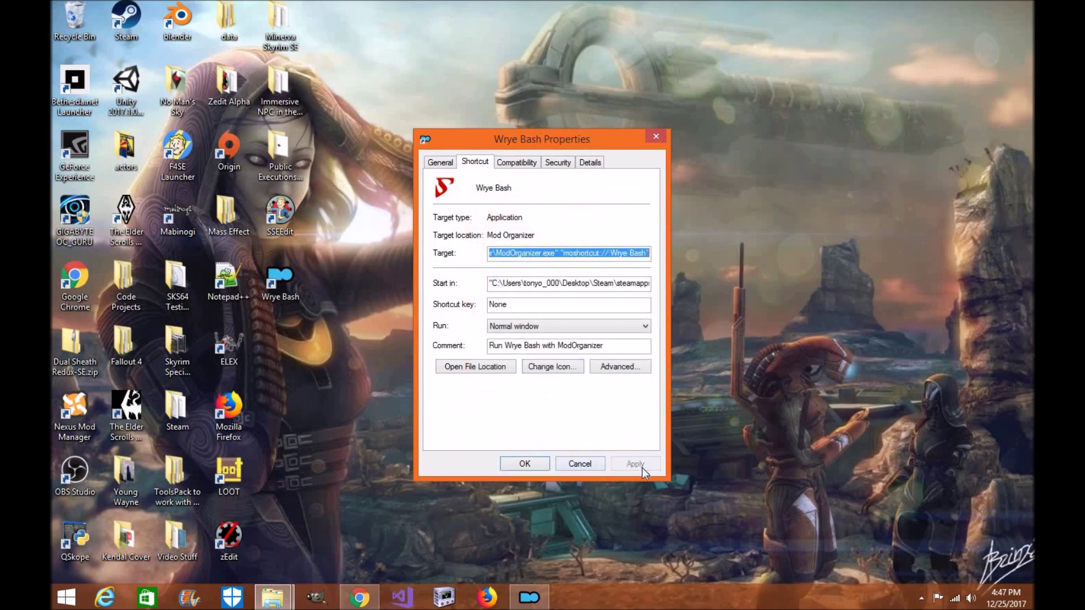
pyautogui.click(537, 463)
# Launch Wrye Bash from the desktop shortcut, look through the whole mod list and close the program
pyautogui.doubleClick(277, 282)
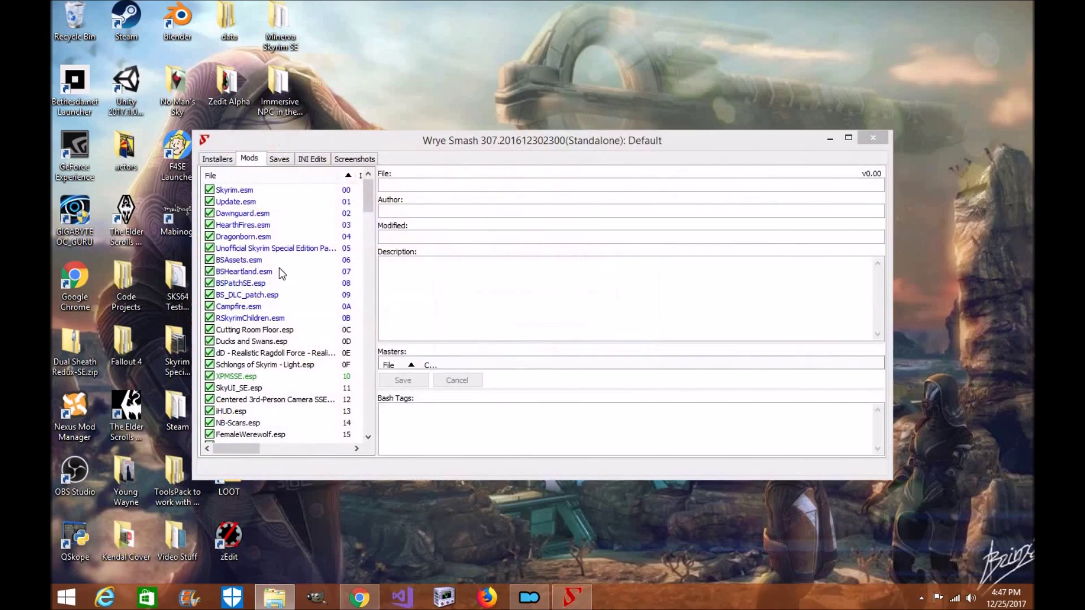
pyautogui.click(340, 278)
pyautogui.scroll(-20, 392, 308)
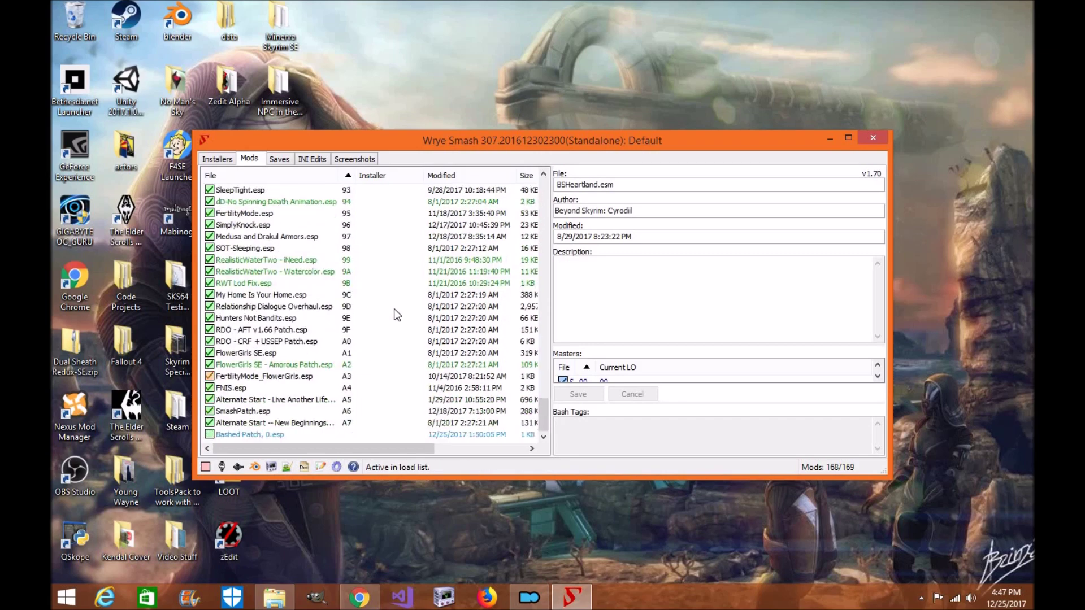
pyautogui.scroll(20, 395, 308)
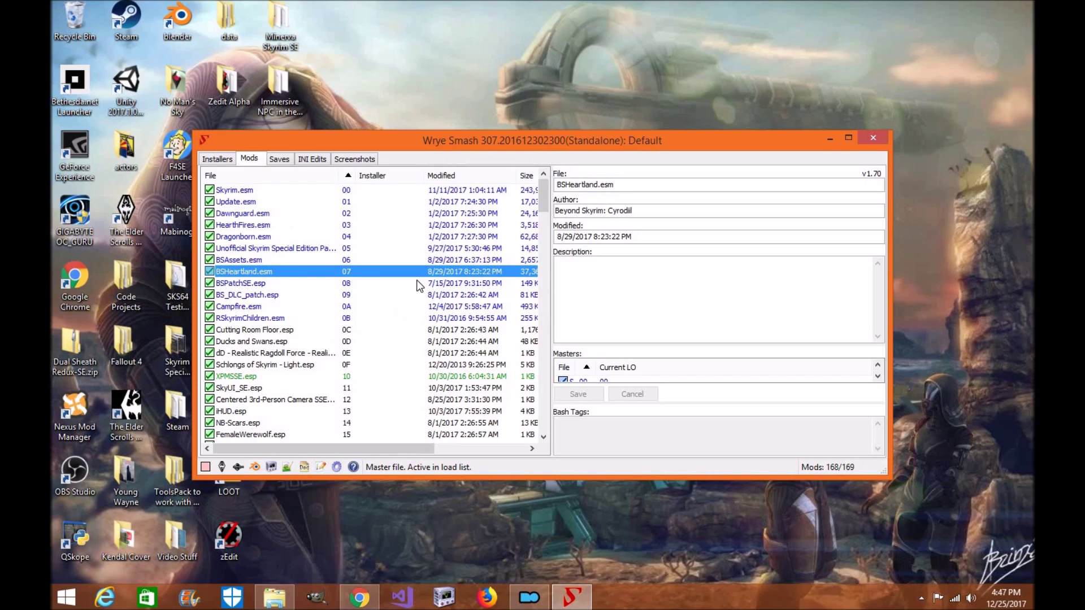
pyautogui.scroll(-20, 416, 282)
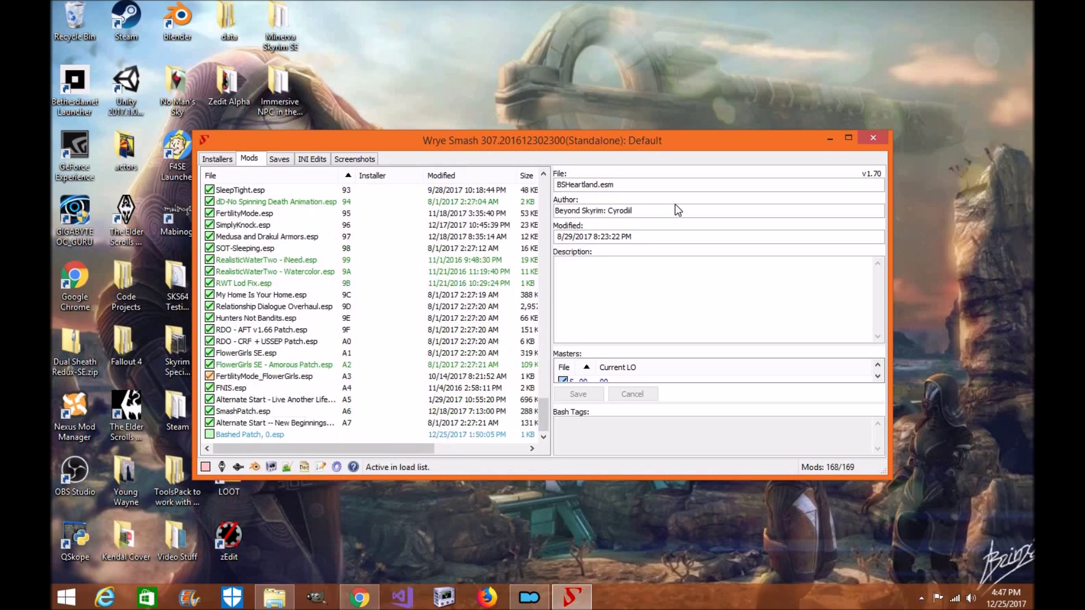
pyautogui.click(872, 141)
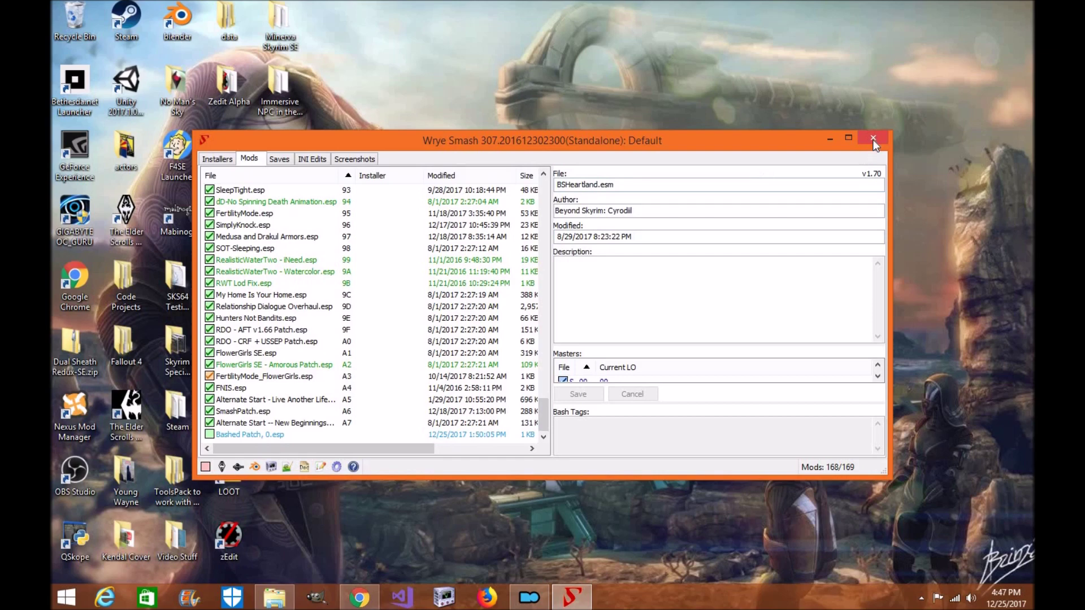